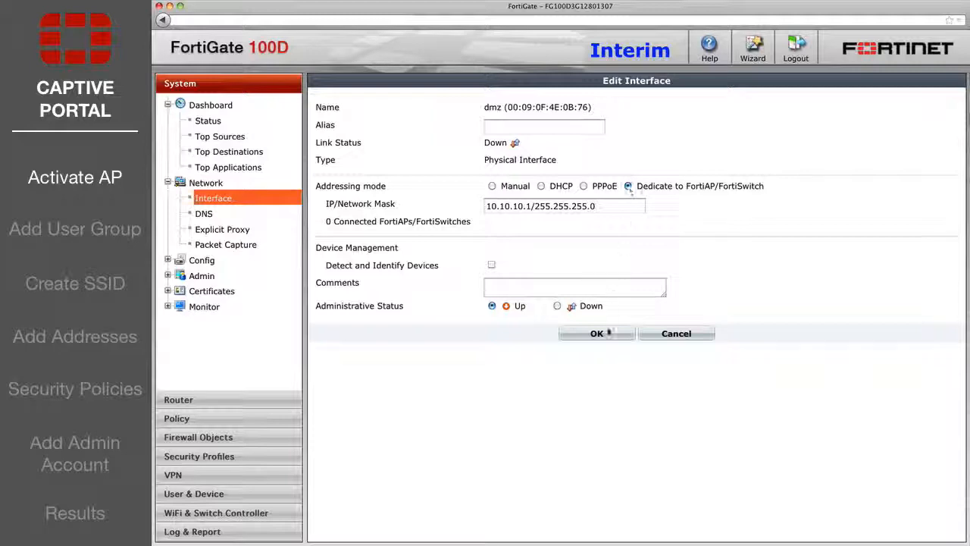
Save the dmz interface as Dedicate to FortiAP/FortiSwitch with 10.10.10.1/255.255.255.0.
click(609, 333)
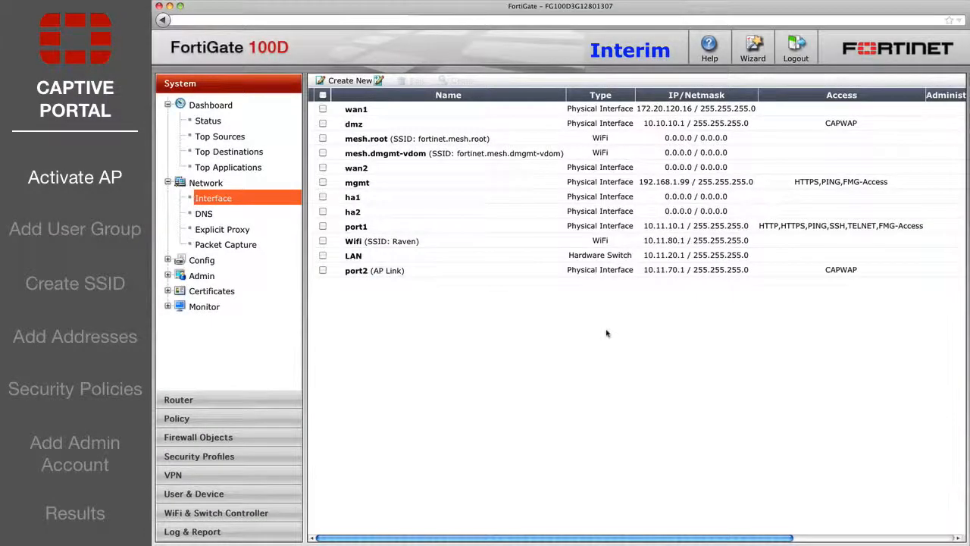
Authorize managed access point FAP22B3U13000334, then go to the User Group list.
click(253, 513)
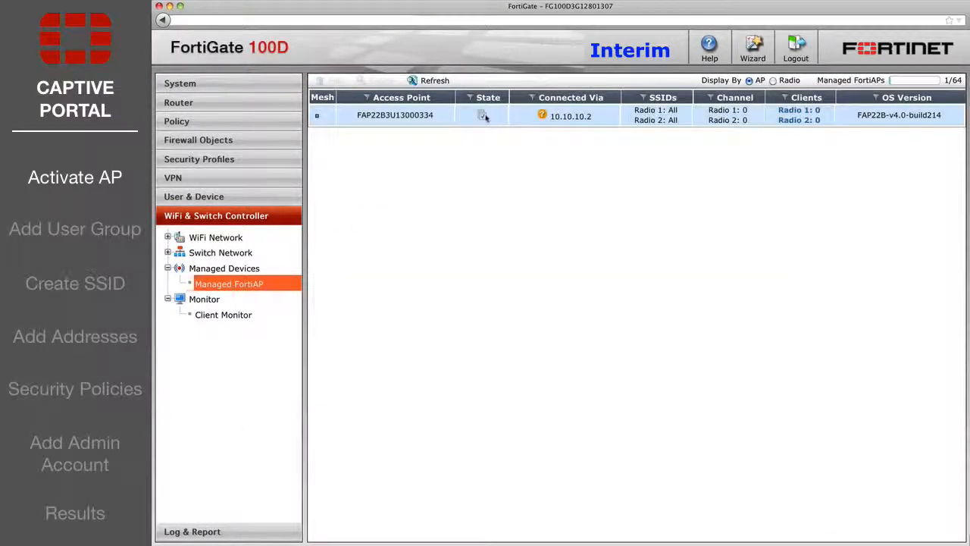
right_click(483, 115)
click(518, 145)
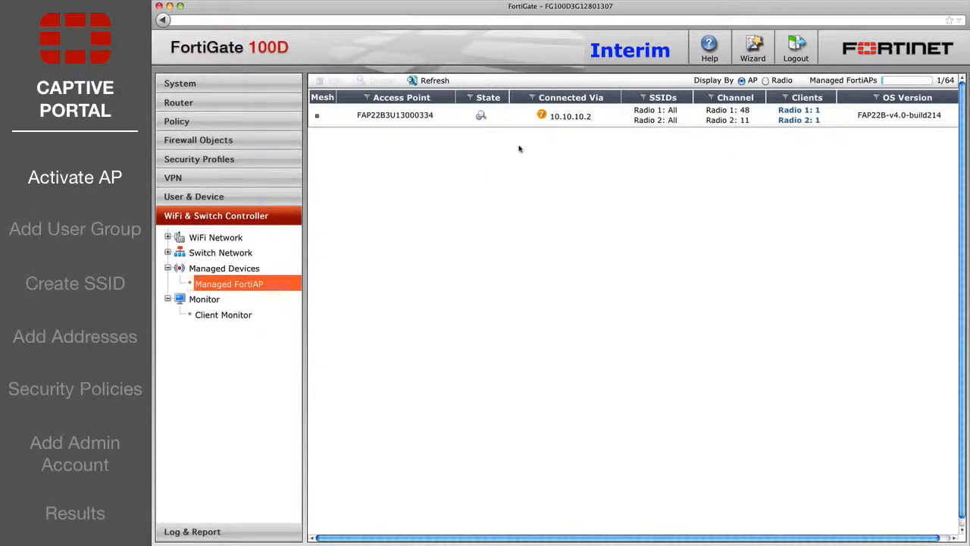
click(219, 199)
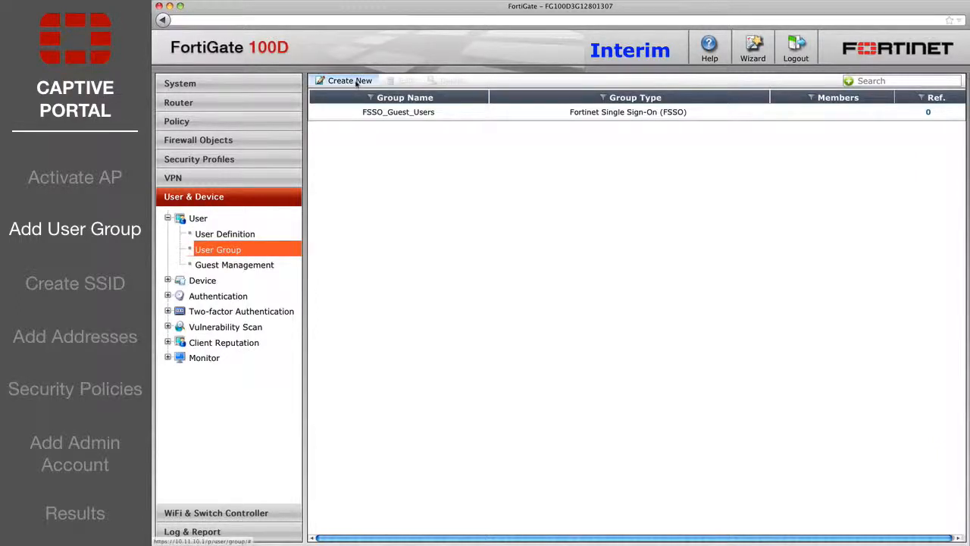
Create Guest-type group 'Guest-wifi-users' with Enable Sponsor and Enable Company unchecked.
click(355, 82)
click(556, 123)
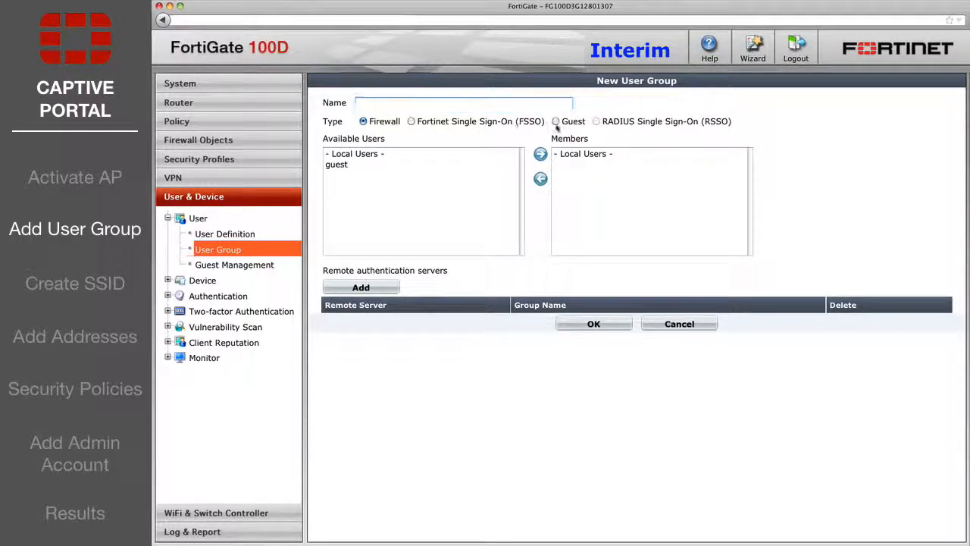
click(394, 103)
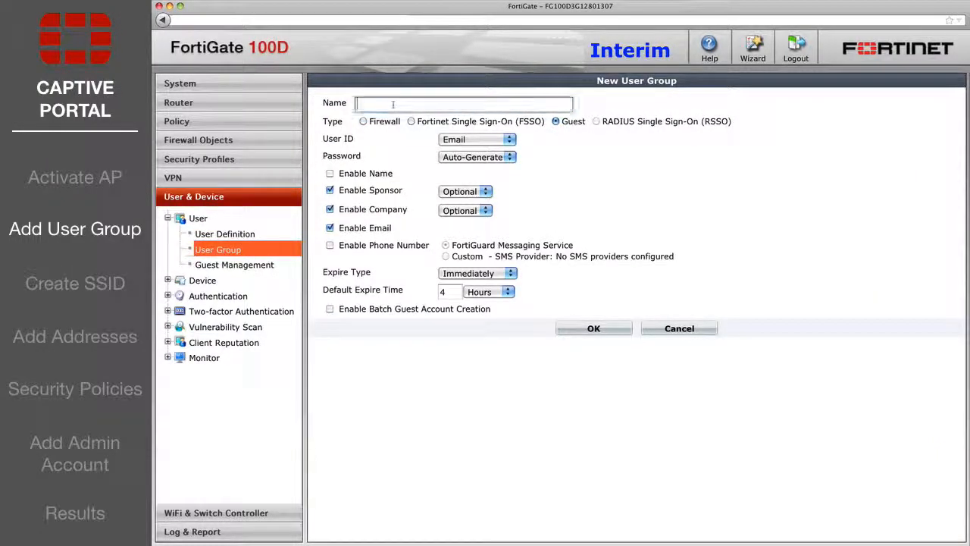
text(Guest-wifi-users)
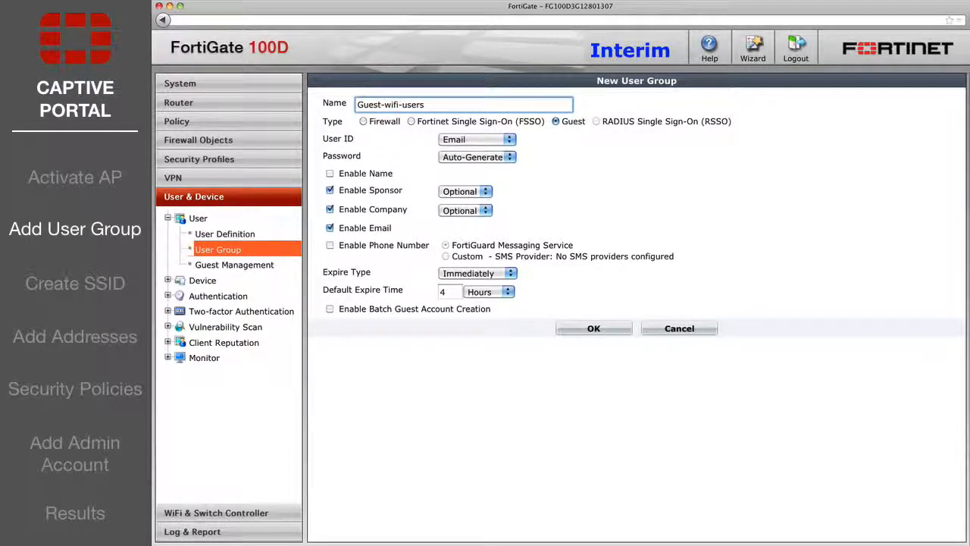
click(331, 191)
click(330, 210)
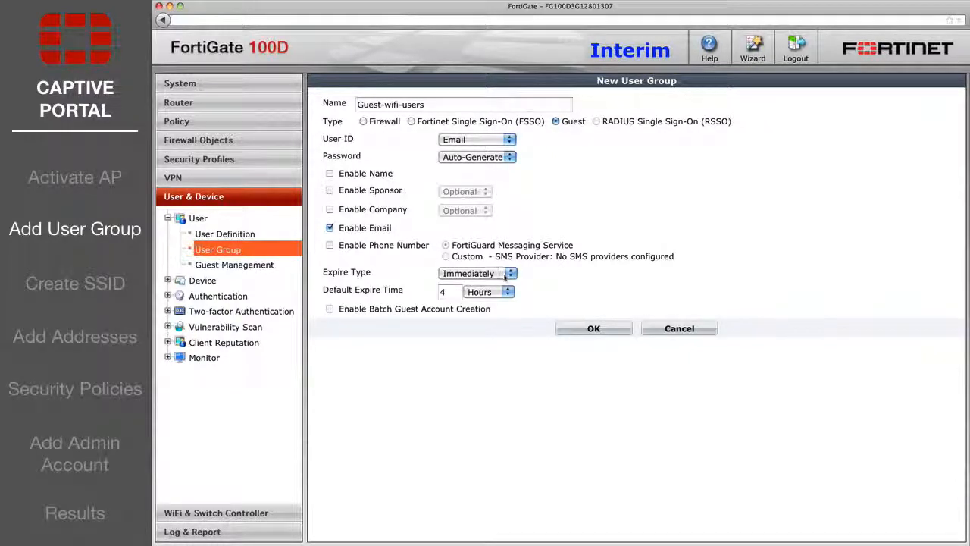
click(591, 328)
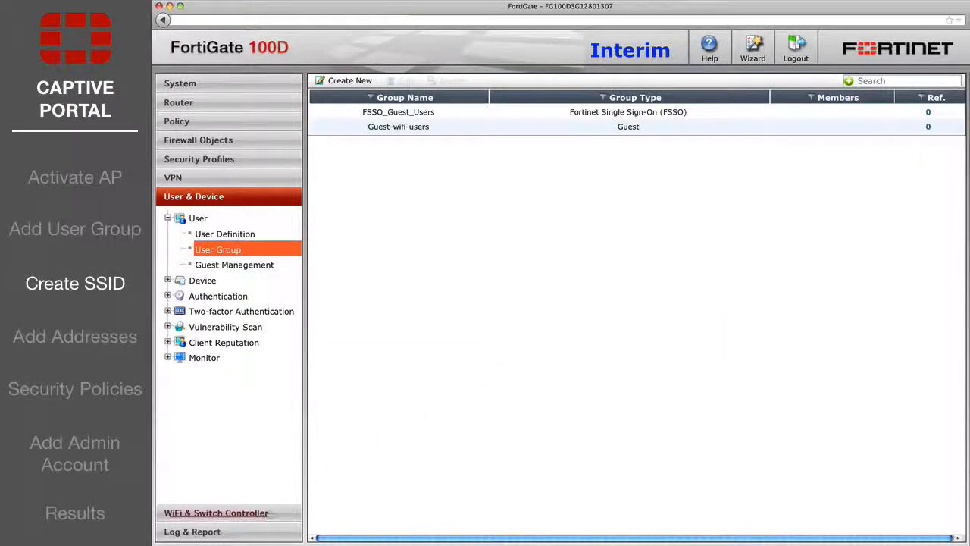
Start a new SSID interface named WLAN at 10.10.10.1 with DHCP Server enabled.
click(263, 514)
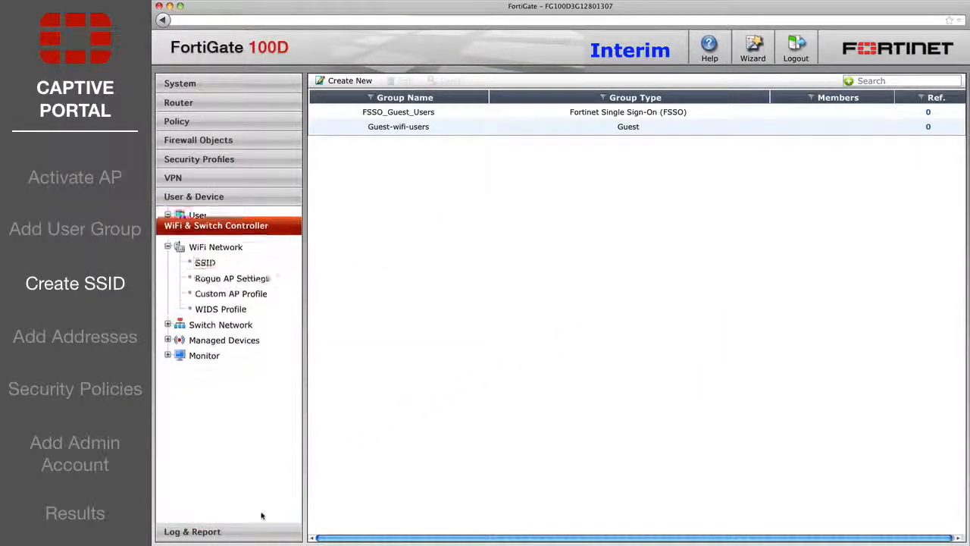
click(356, 82)
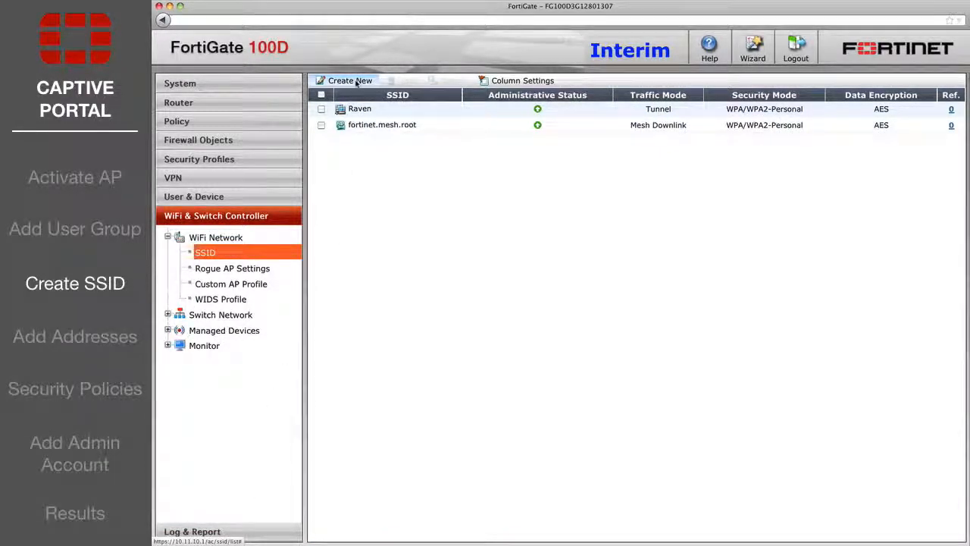
click(497, 109)
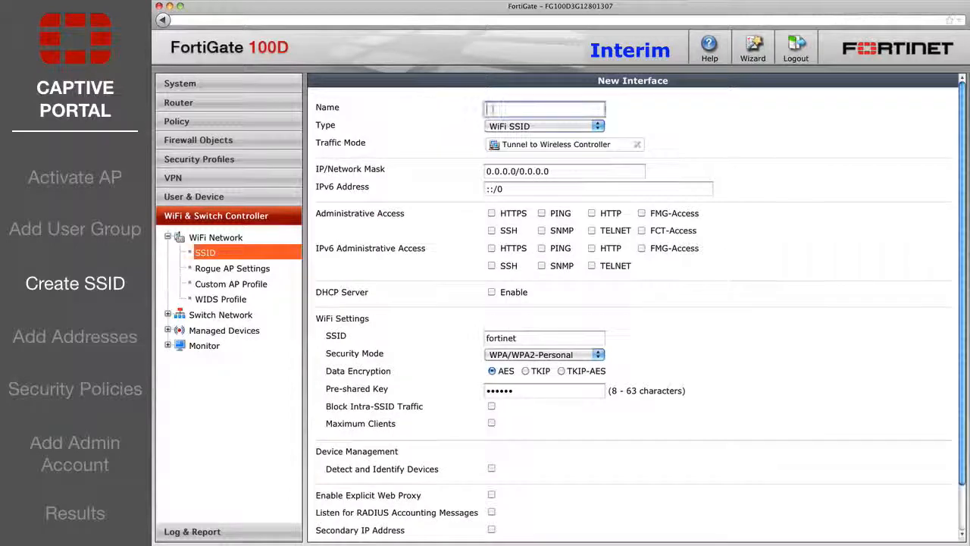
text(WLAN)
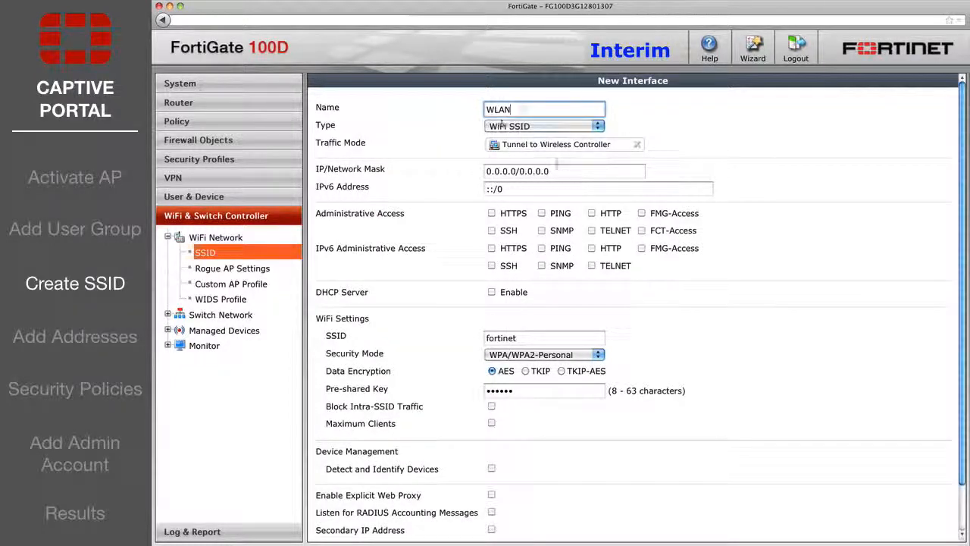
click(550, 171)
text(10.10.10.1/255.255.255)
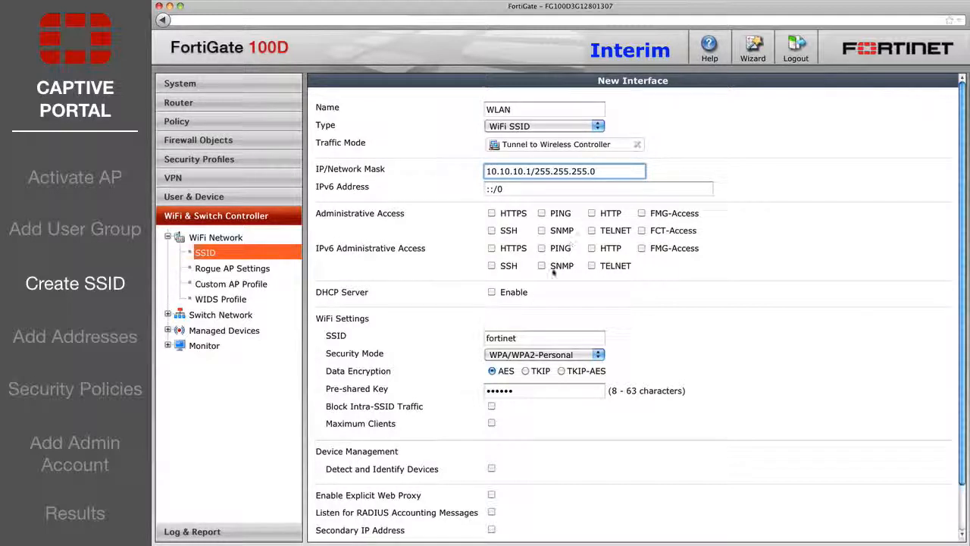
click(491, 292)
Set SSID 'Guest Wifi Access' with Captive Portal security for group Guest-wifi-users, and save.
scroll(489, 294, down, 2)
scroll(489, 294, down, 2)
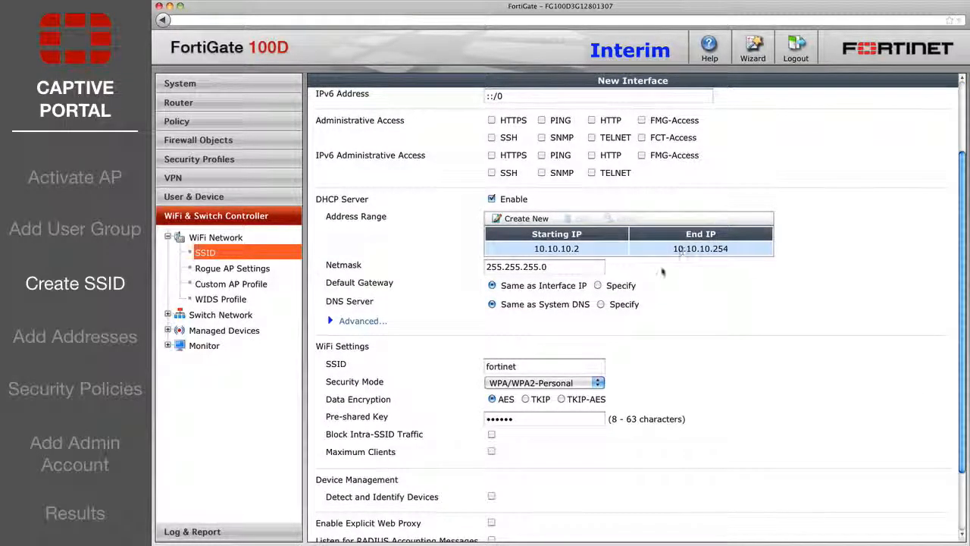
scroll(546, 303, down, 3)
drag(523, 290, 468, 296)
text(G)
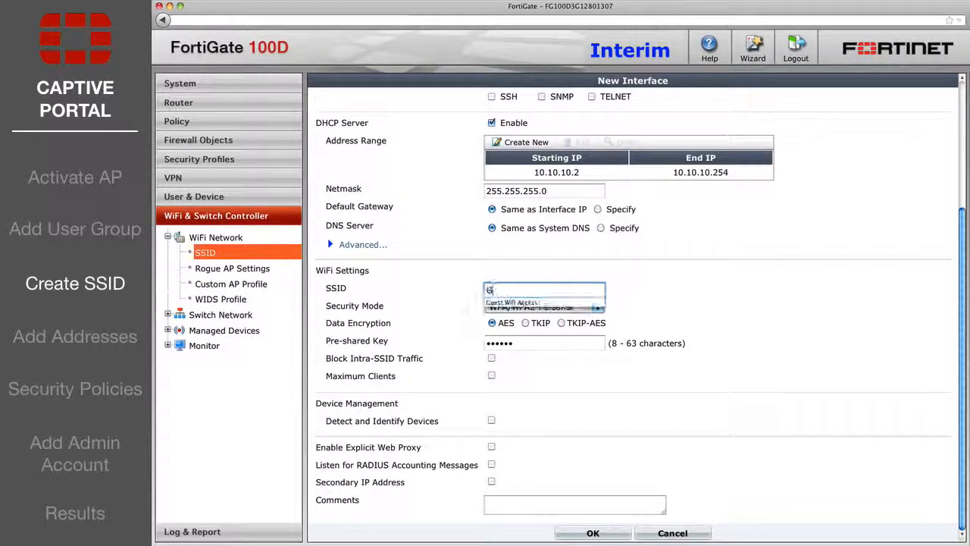
text(uest Wifi Acce)
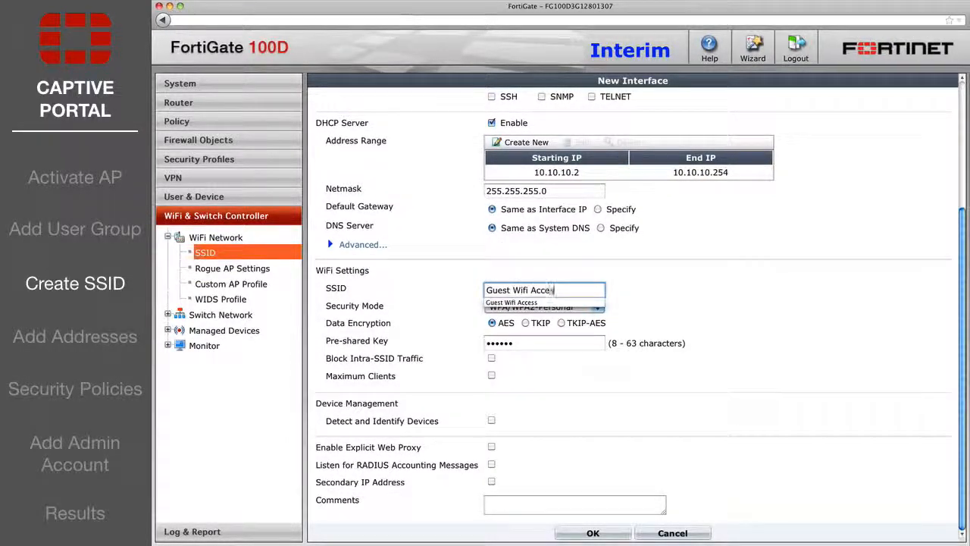
text(ss)
click(533, 307)
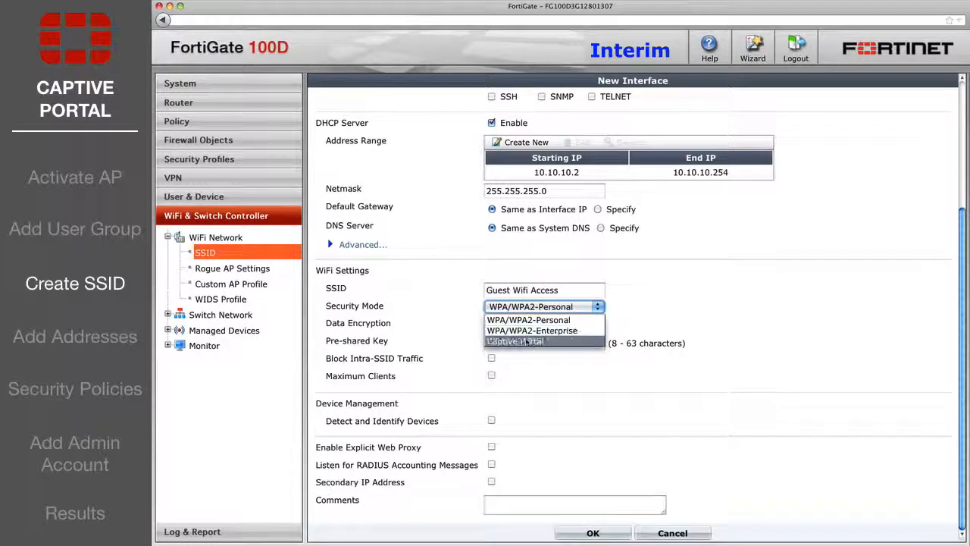
click(533, 341)
click(531, 361)
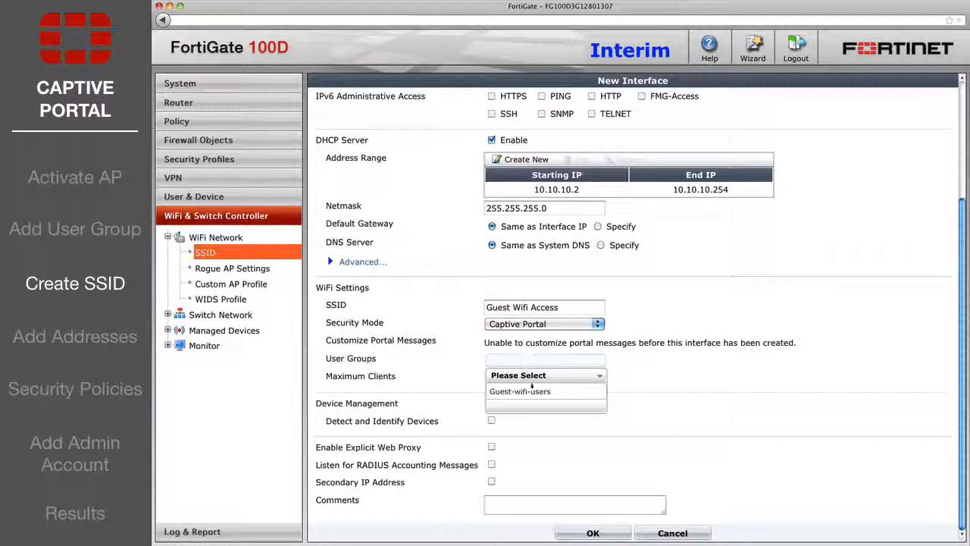
click(531, 392)
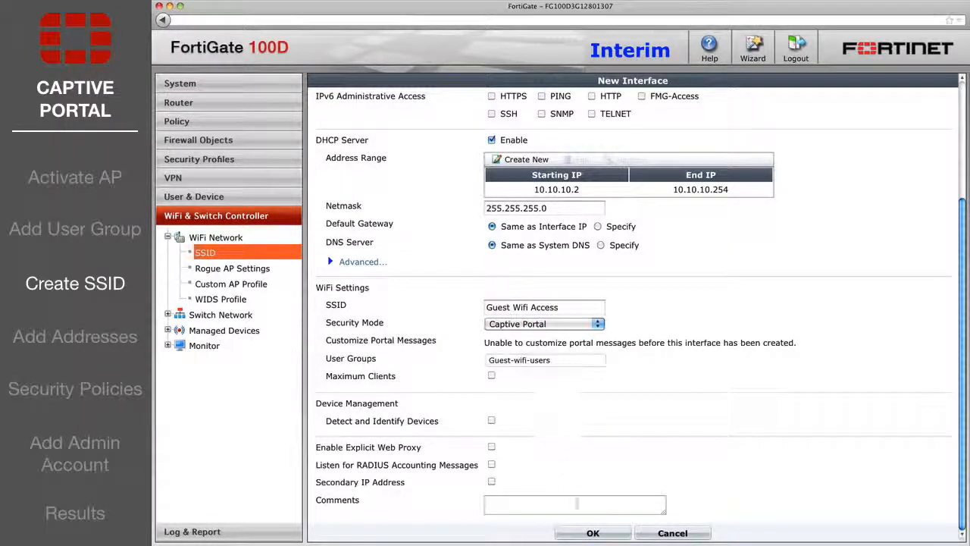
click(578, 534)
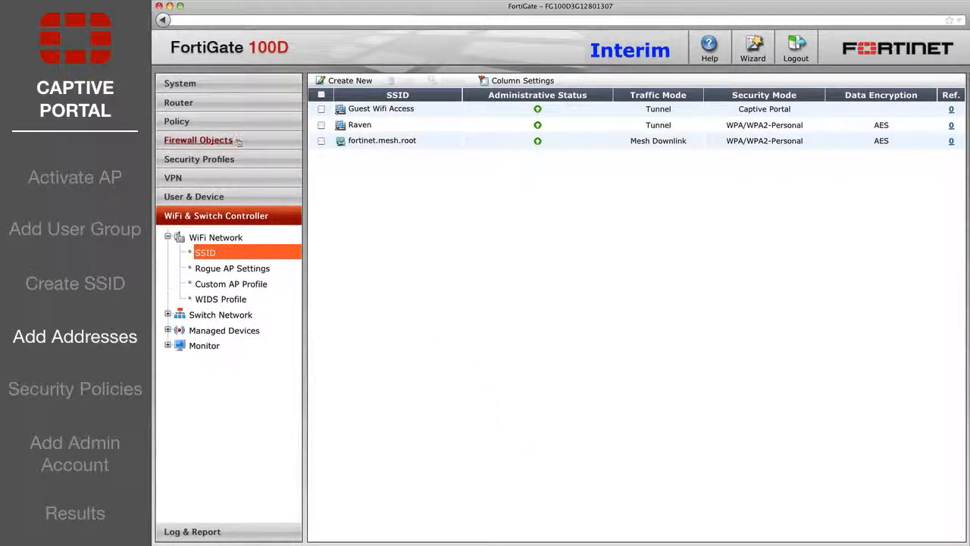
Save address 'Internal Wired Network', 192.168.1.0/255.255.255.0 on port1 (Internal), and start another address.
click(198, 139)
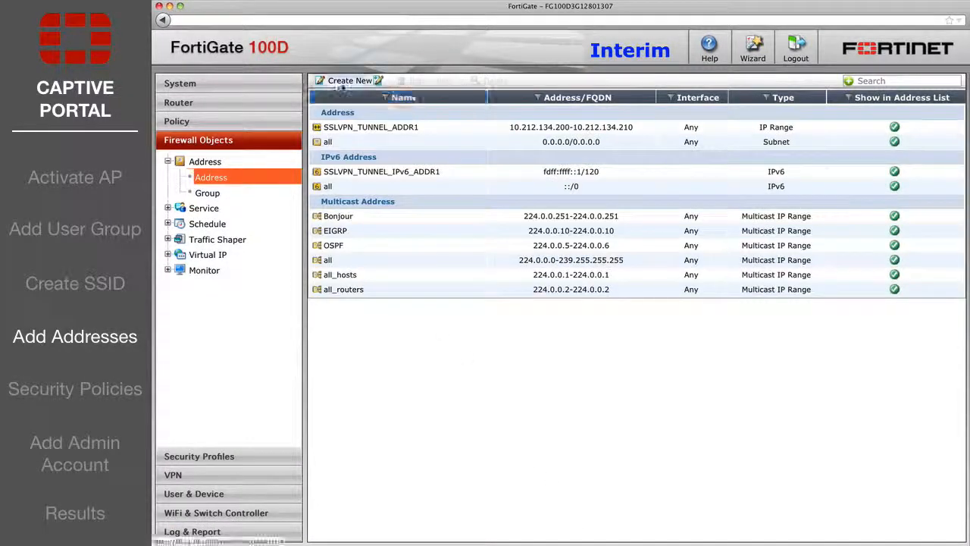
click(350, 81)
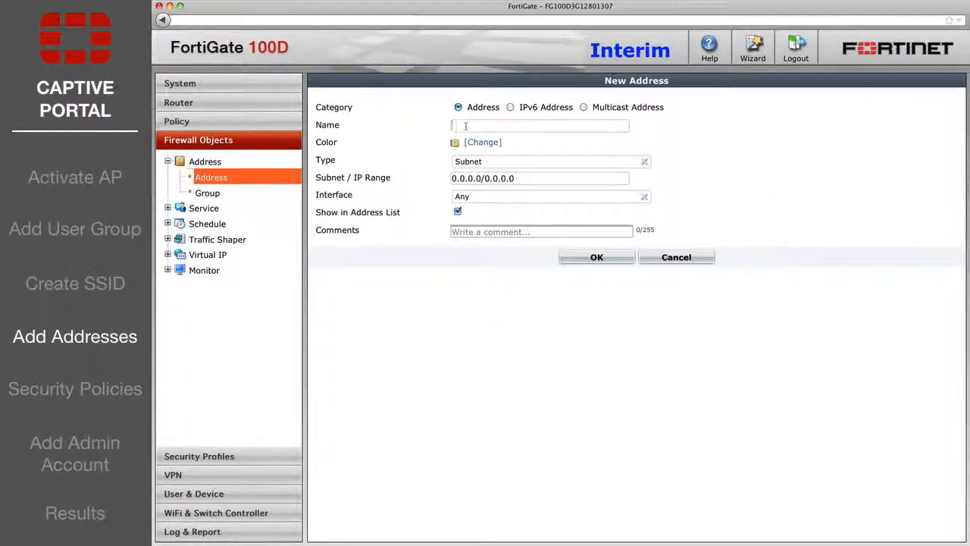
text(Internal Wired Network)
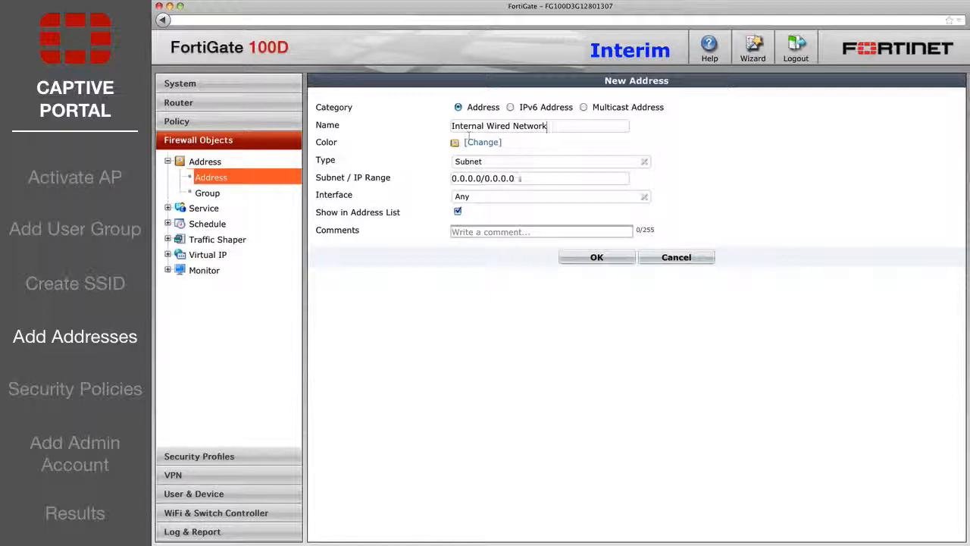
click(463, 178)
text(192.1)
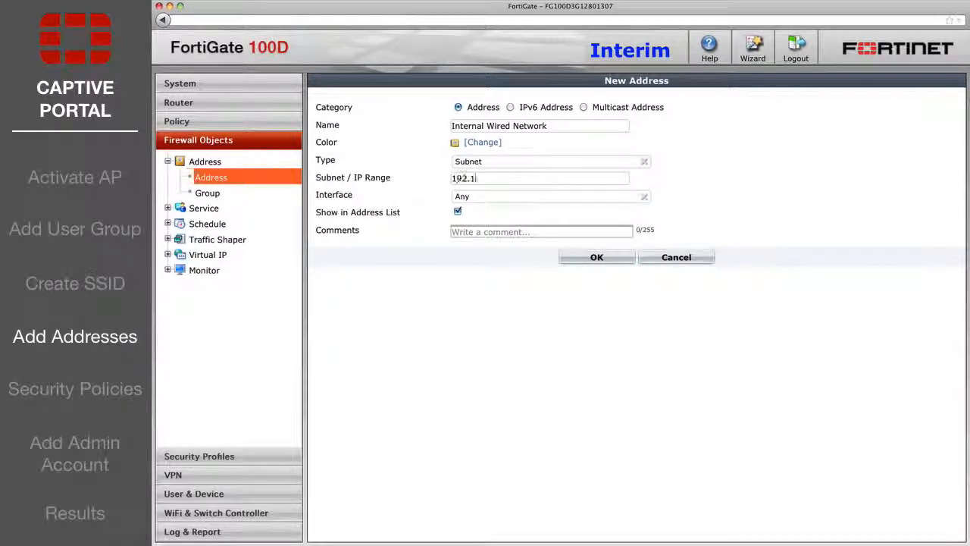
text(68.1.0/255.255.255.0)
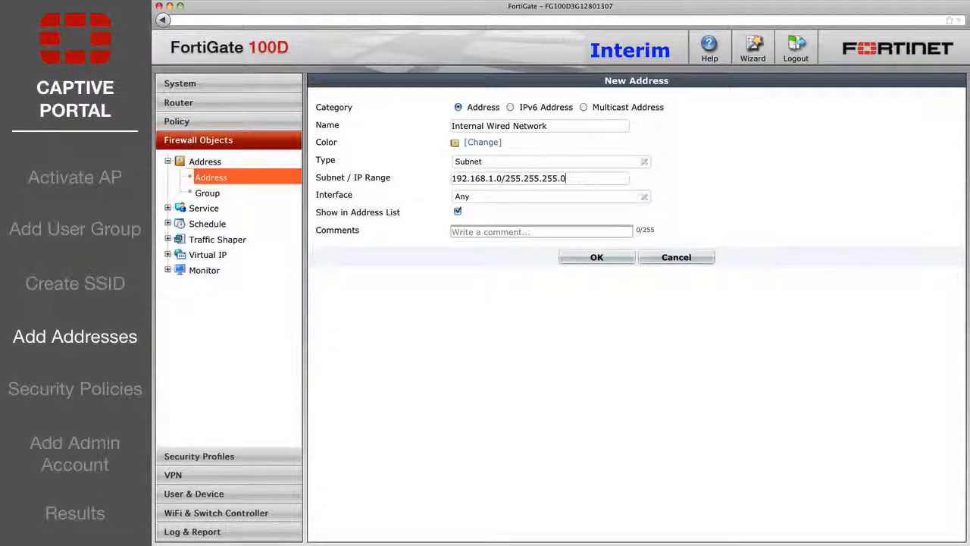
click(477, 199)
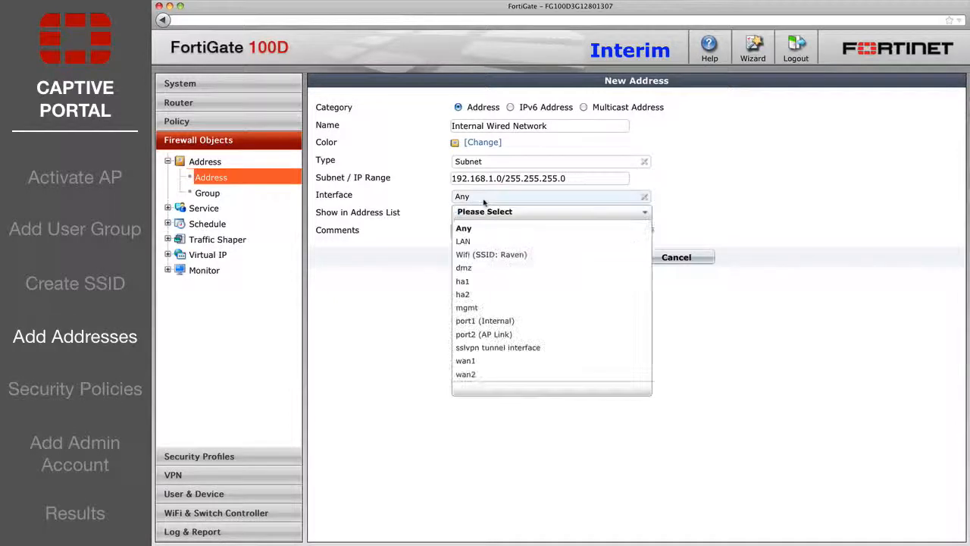
click(527, 321)
click(594, 260)
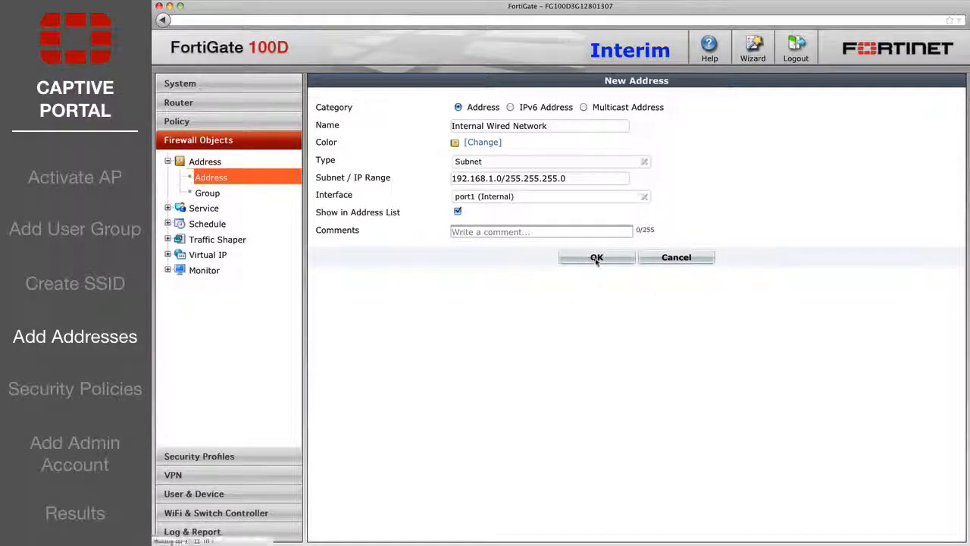
click(351, 80)
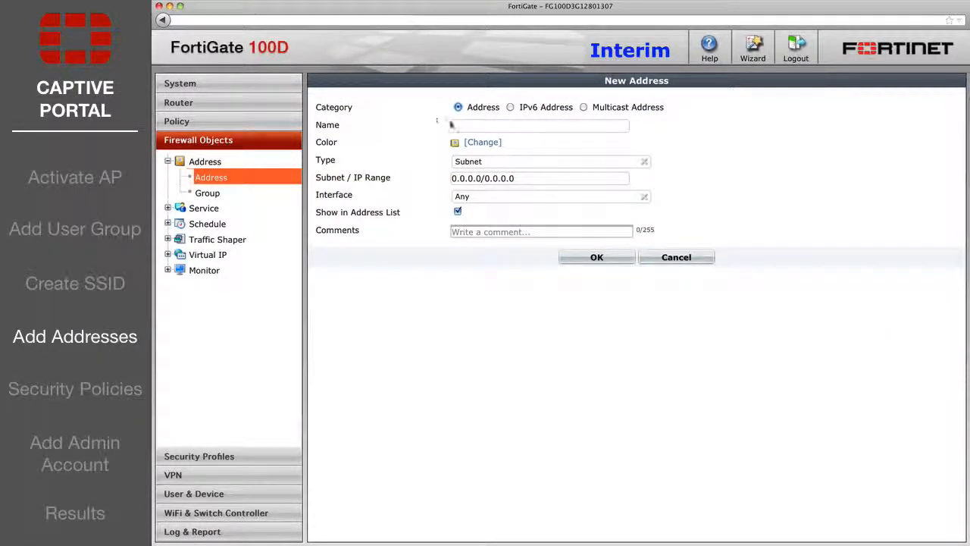
Save address 'Guest Wifi Users' as IP range 10.10.10.2-10.10.10.254 on interface WLAN.
text(Guest Wifi Users)
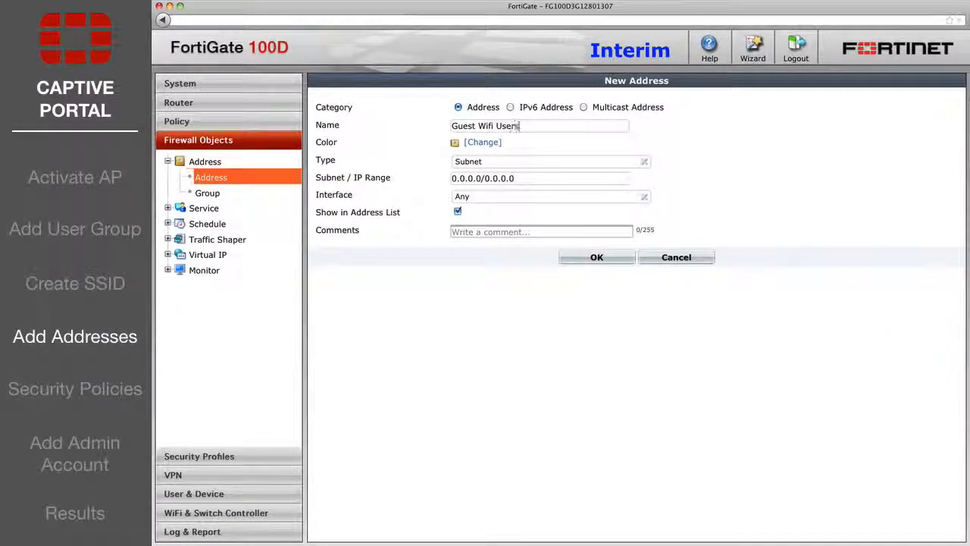
click(515, 162)
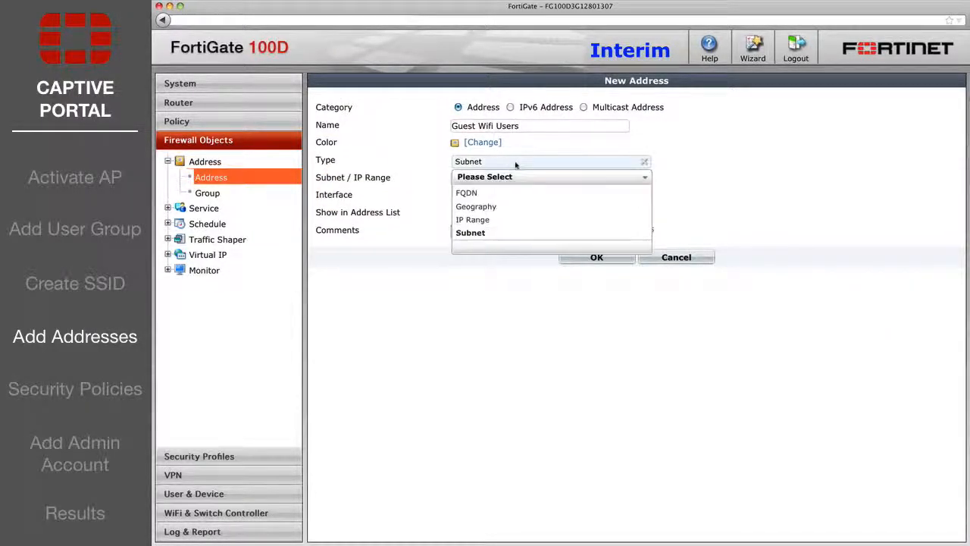
click(500, 220)
drag(515, 179, 429, 179)
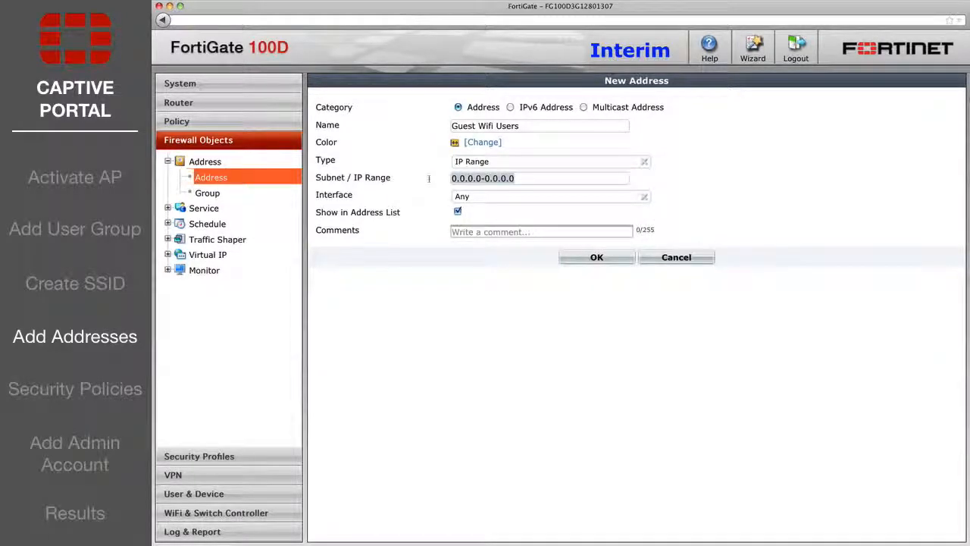
text(10.10.10.2-10.1)
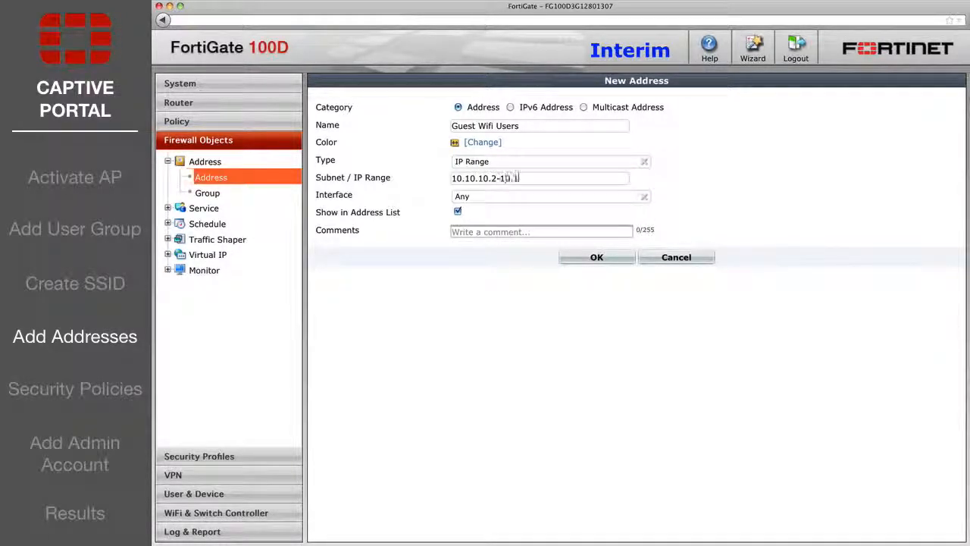
text(0.10.254)
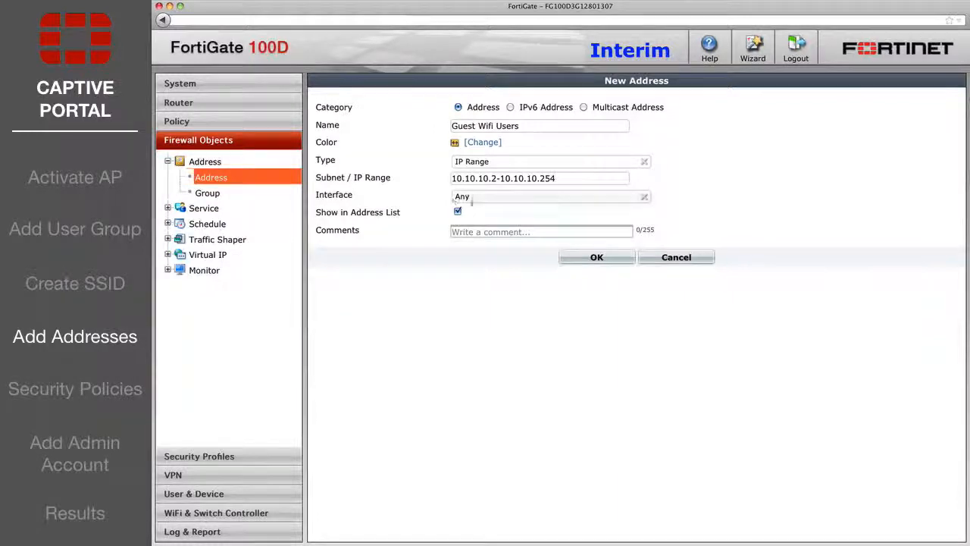
click(475, 198)
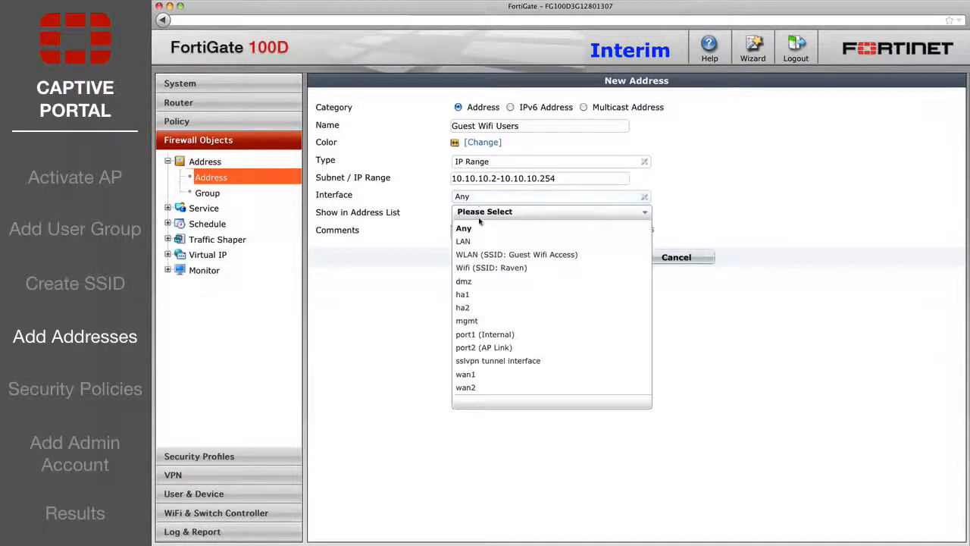
click(486, 255)
click(598, 258)
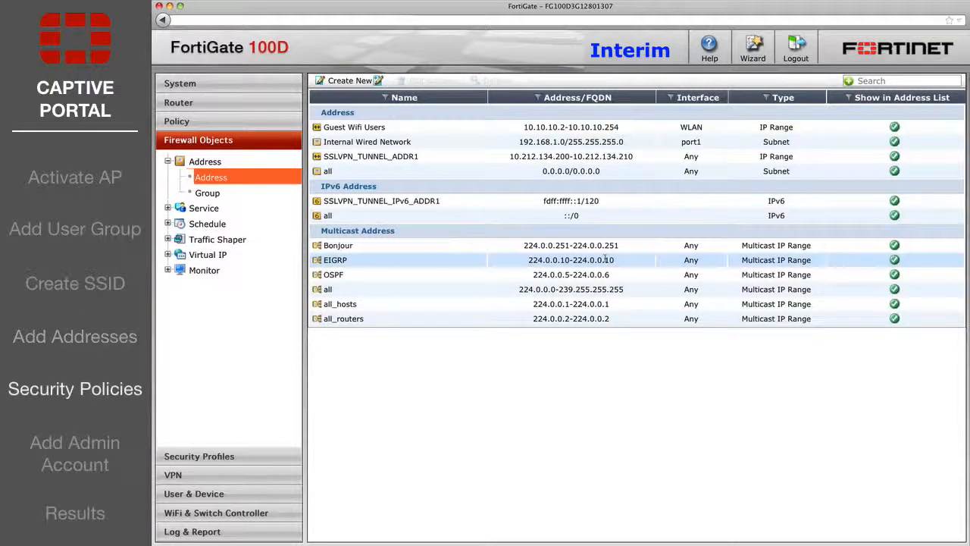
Start a new policy from WLAN to port1 (Internal), Guest Wifi Users to Internal Wired Network.
click(206, 125)
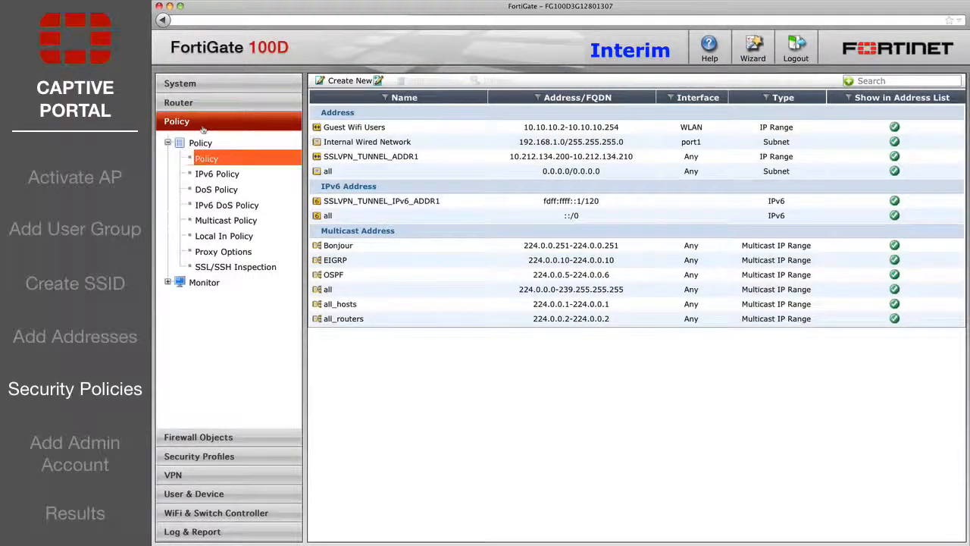
click(341, 80)
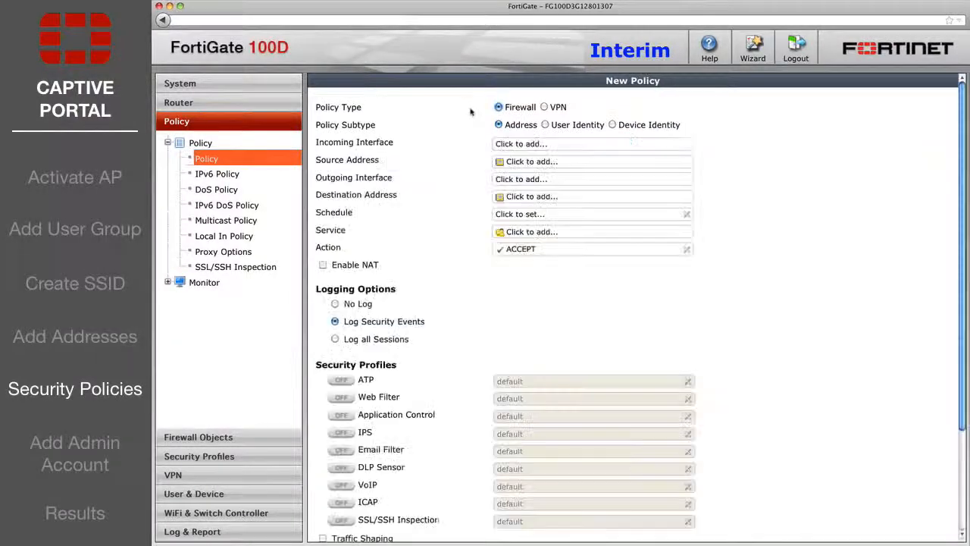
click(547, 143)
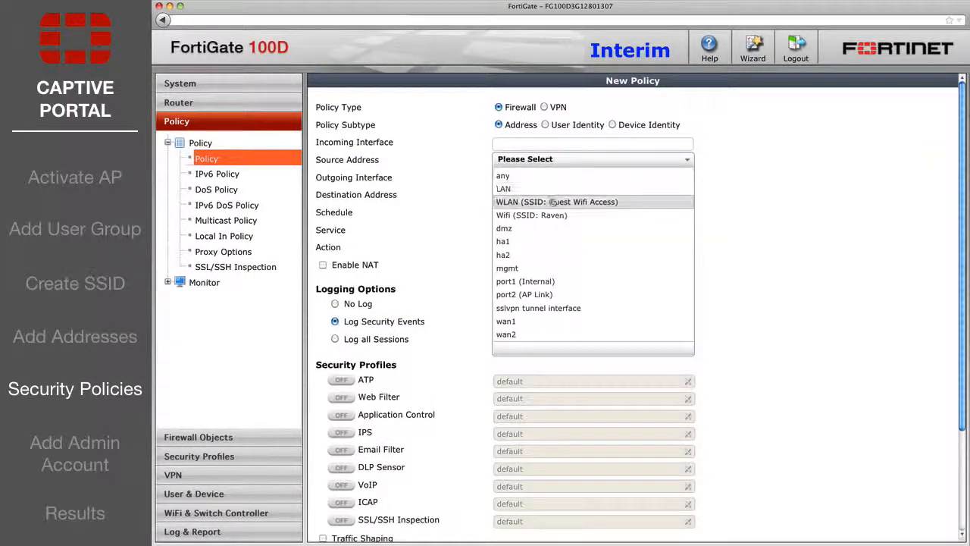
click(551, 202)
click(551, 180)
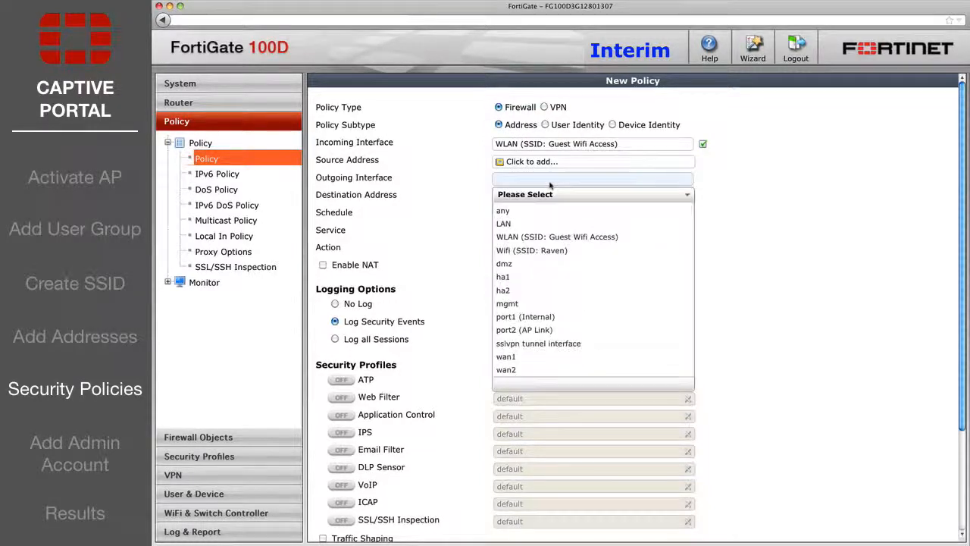
click(550, 321)
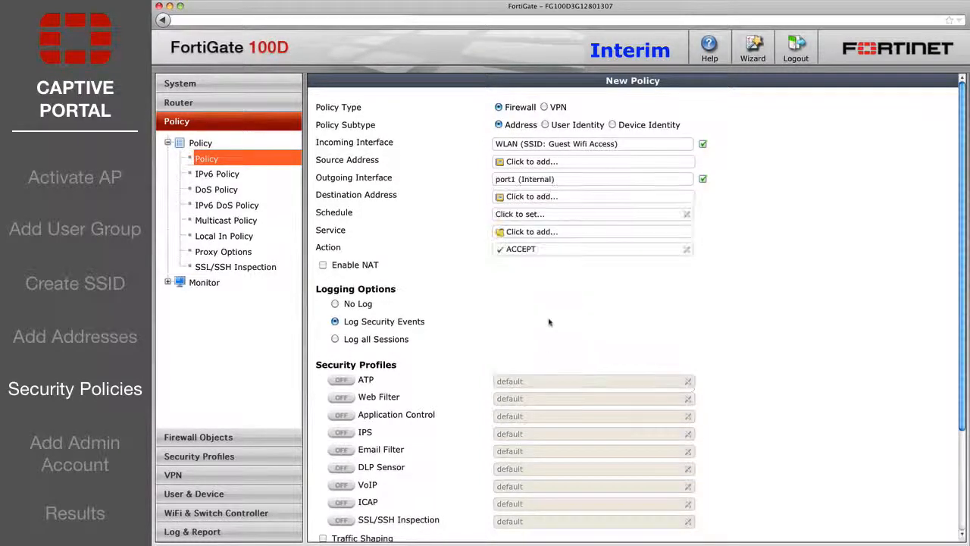
click(538, 161)
click(538, 202)
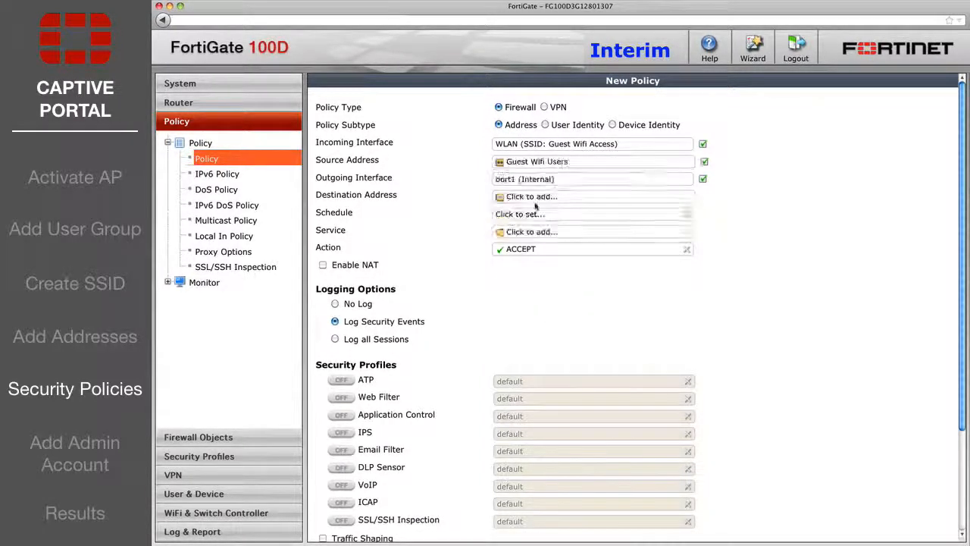
click(539, 196)
click(542, 238)
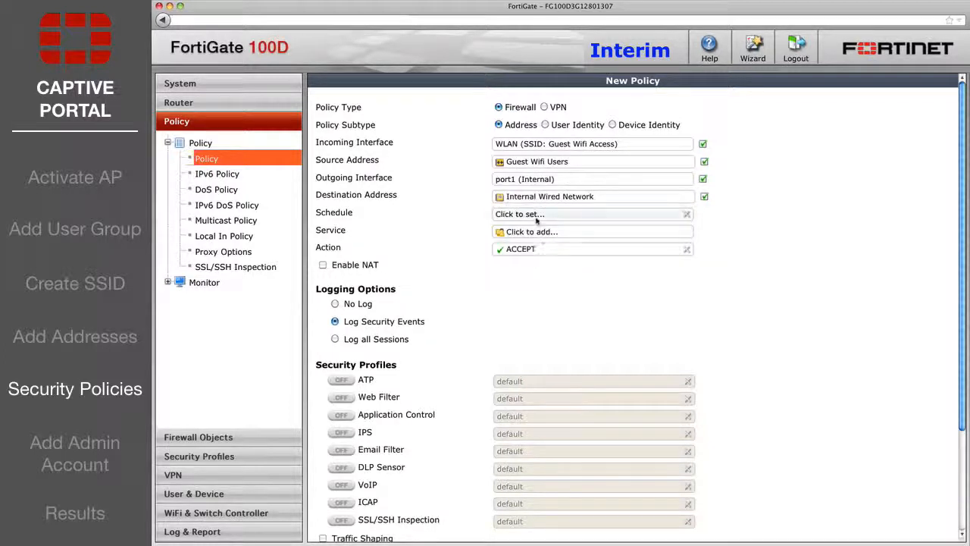
Set the policy schedule to always and service to ALL, enable NAT, and save.
click(524, 214)
click(520, 244)
click(531, 231)
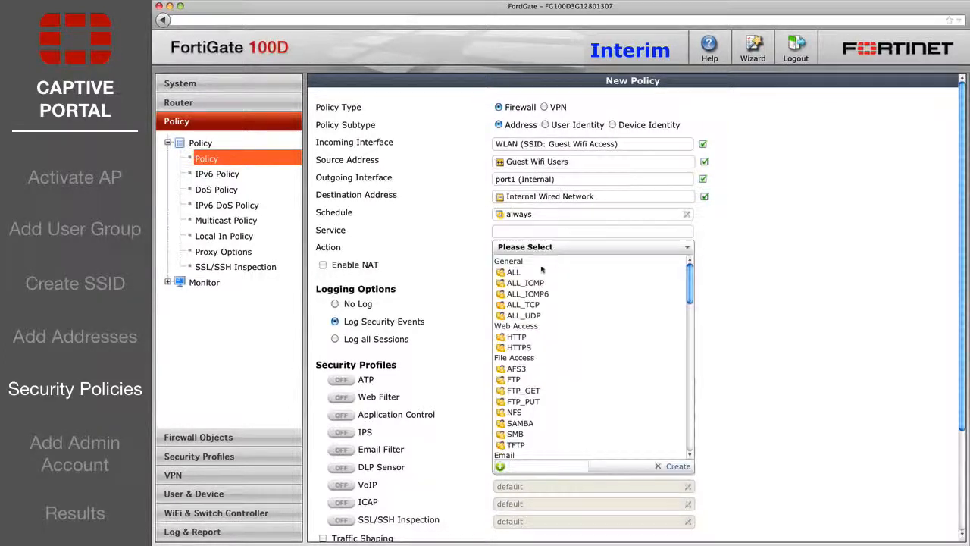
click(541, 271)
click(324, 265)
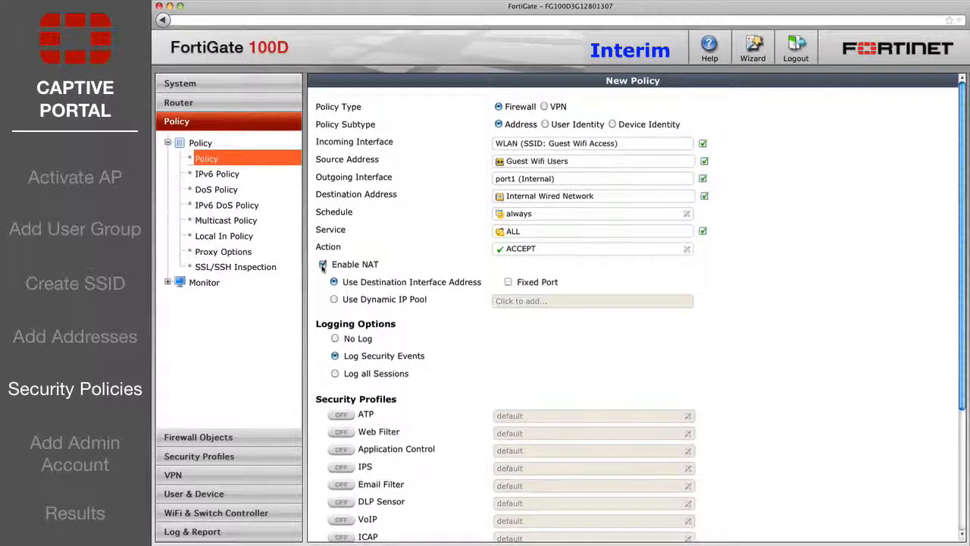
scroll(429, 356, down, 5)
click(593, 534)
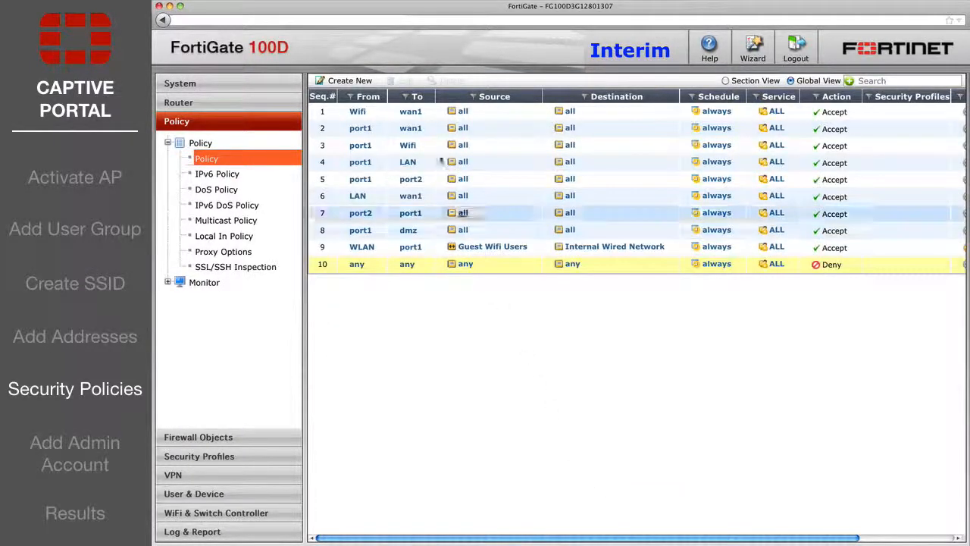
Start another policy from WLAN to wan1 with source Guest Wifi Users.
click(362, 81)
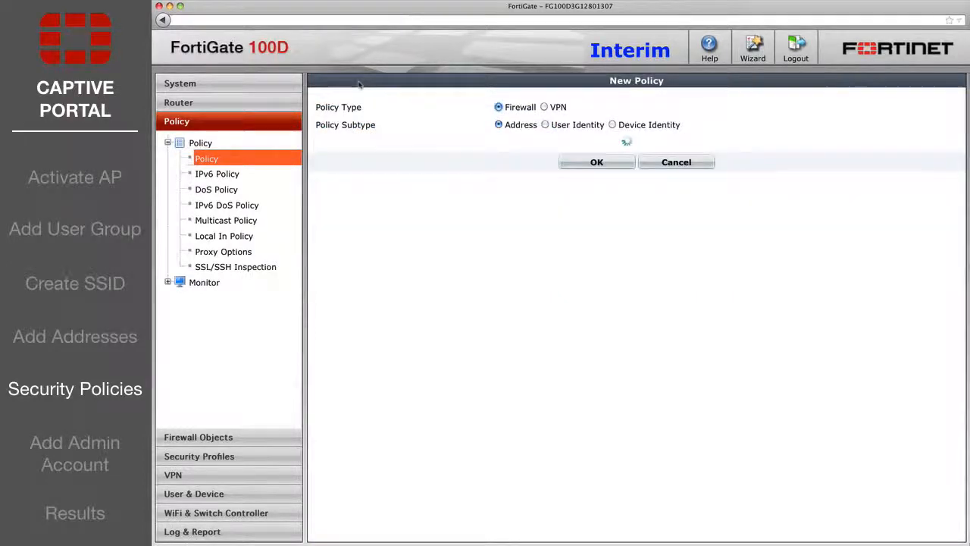
click(523, 143)
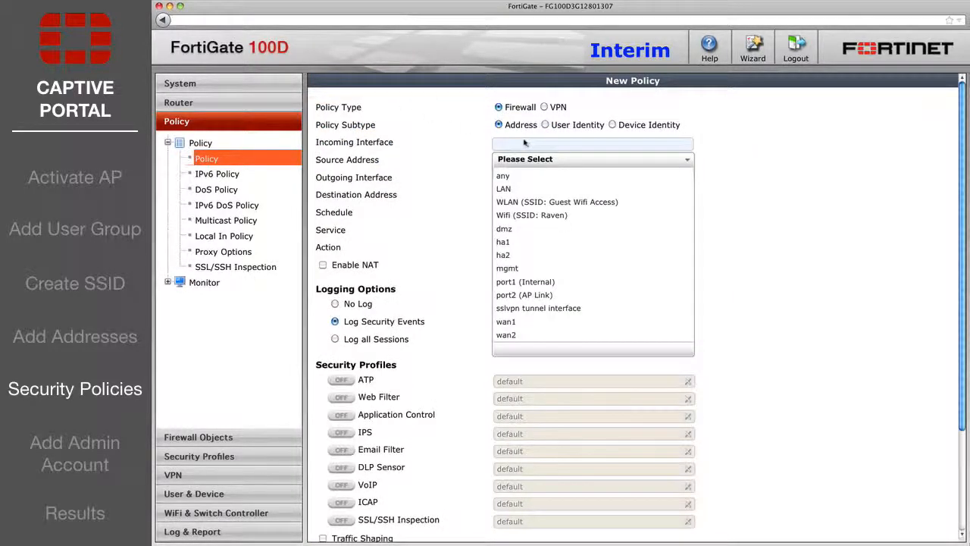
click(530, 202)
click(528, 180)
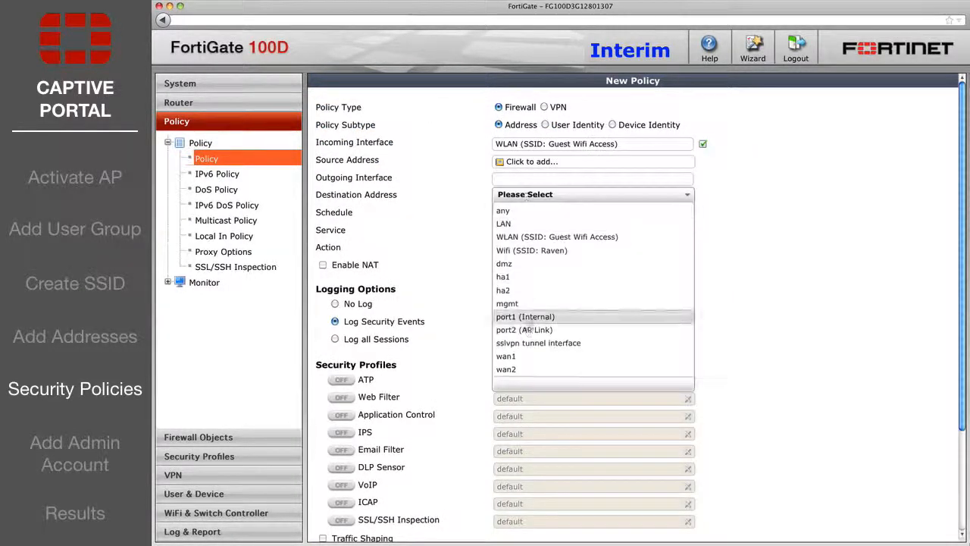
click(528, 357)
click(540, 162)
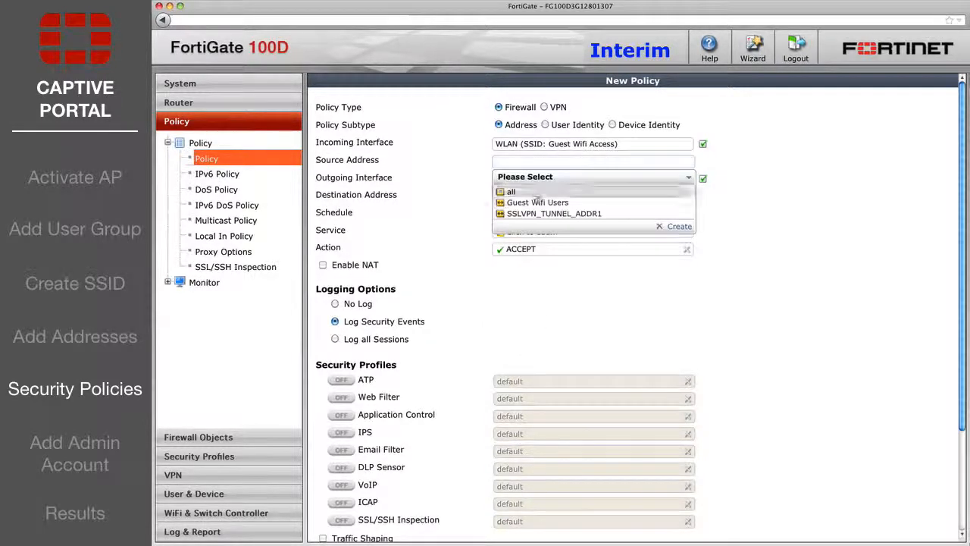
click(536, 201)
Set destination all, schedule always, service ALL, enable NAT, and save the policy.
click(529, 196)
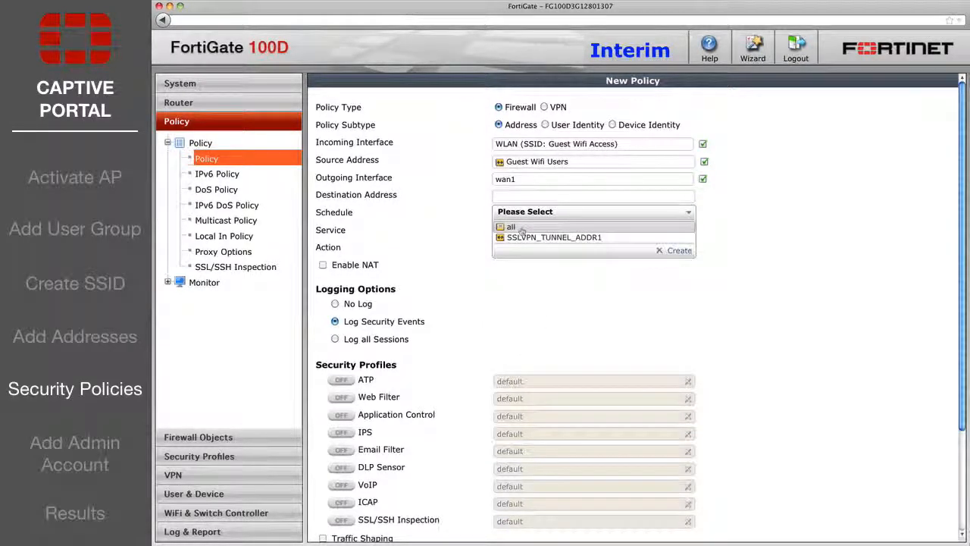
click(511, 226)
click(531, 213)
click(520, 241)
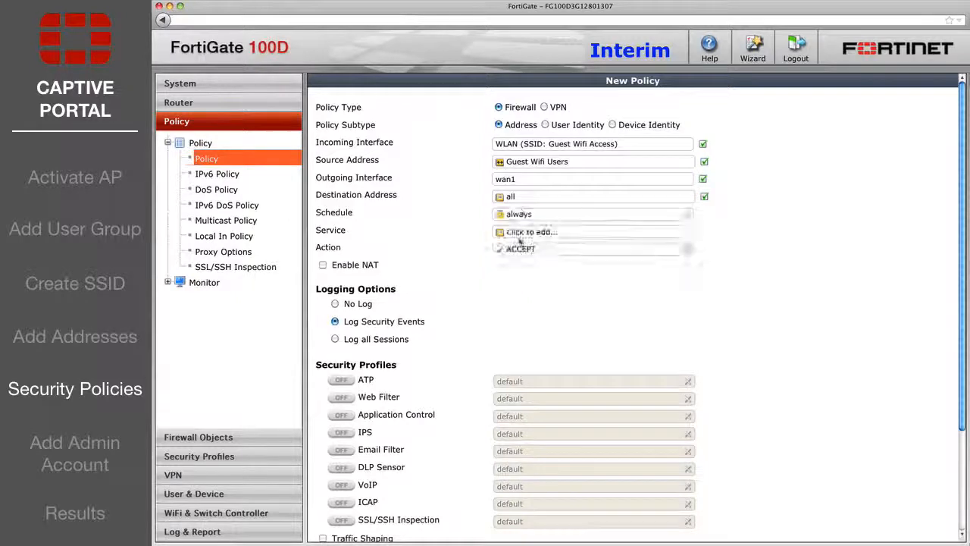
click(524, 232)
click(512, 270)
click(323, 265)
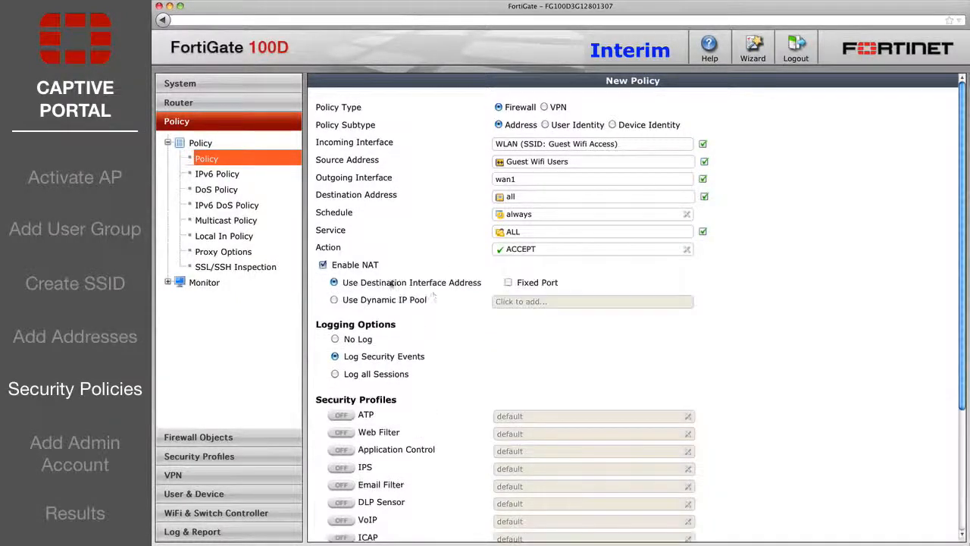
scroll(392, 283, down, 5)
click(593, 535)
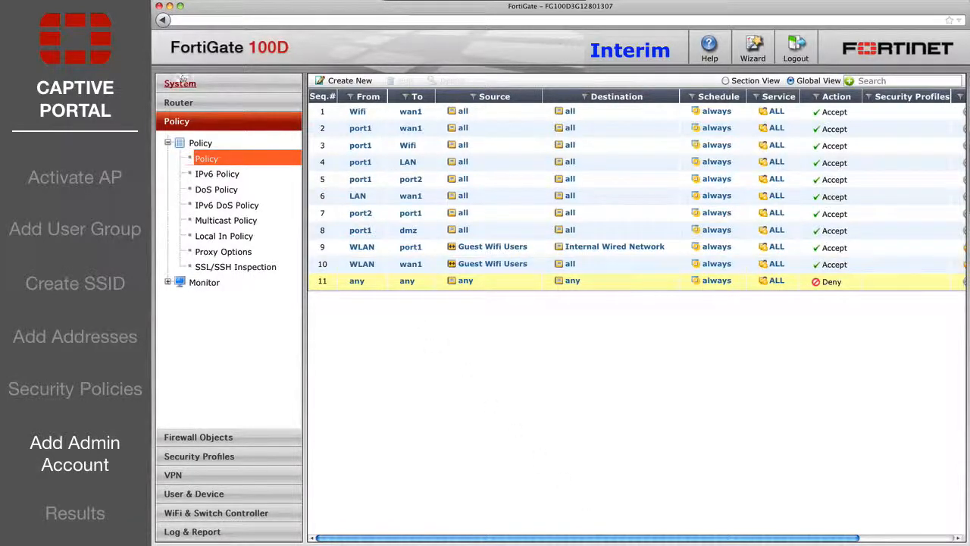
Create admin profile Receptionist_LDT_Admin: User & Device read-write, log data and reports read-only.
click(182, 80)
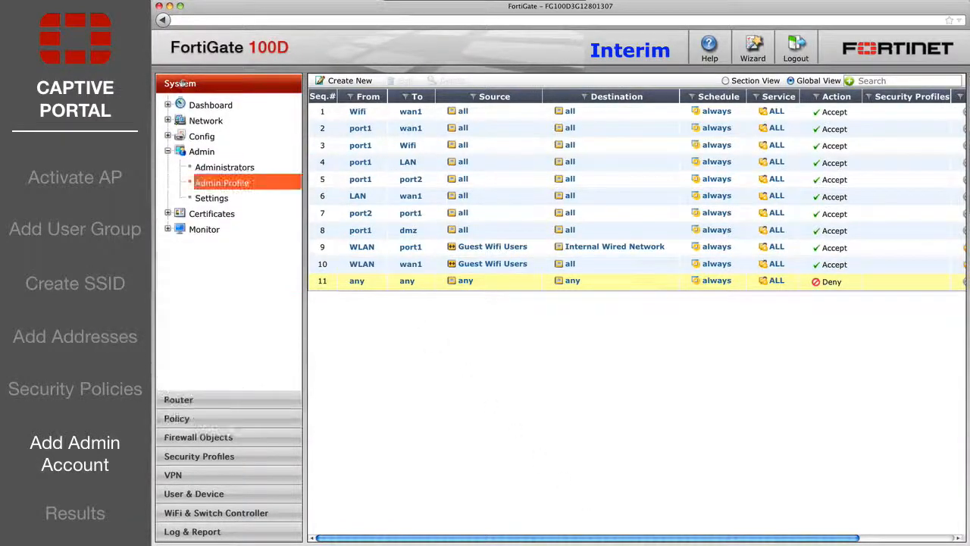
click(345, 84)
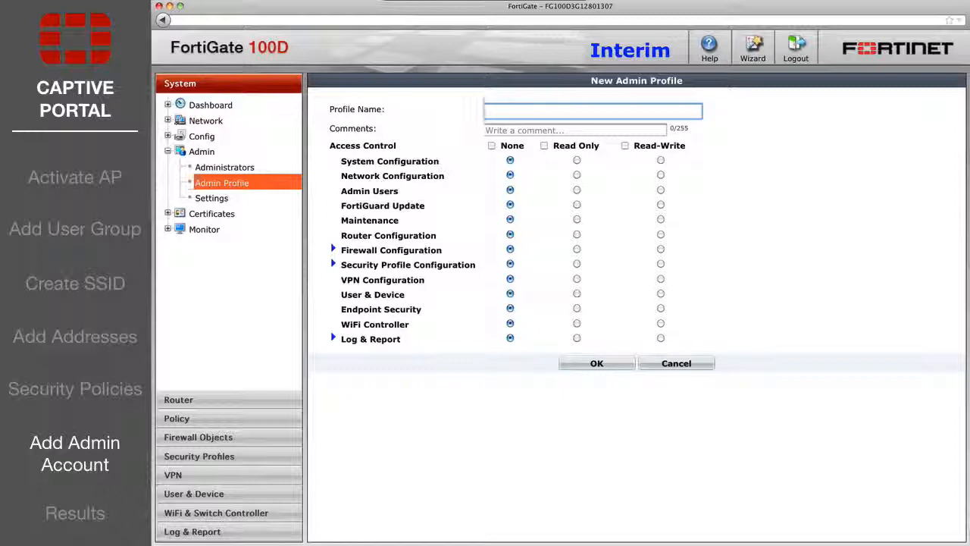
text(Receptionist_LDT_Admin)
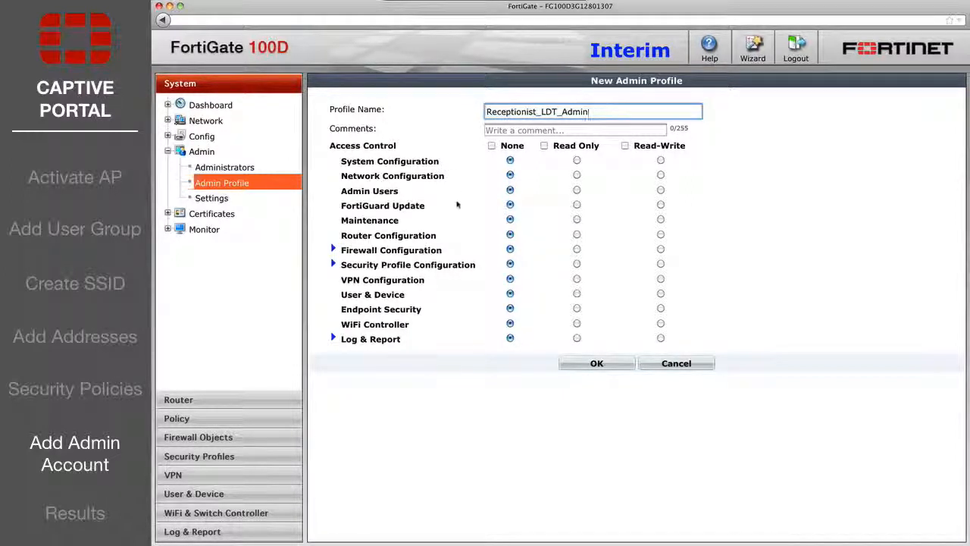
click(660, 294)
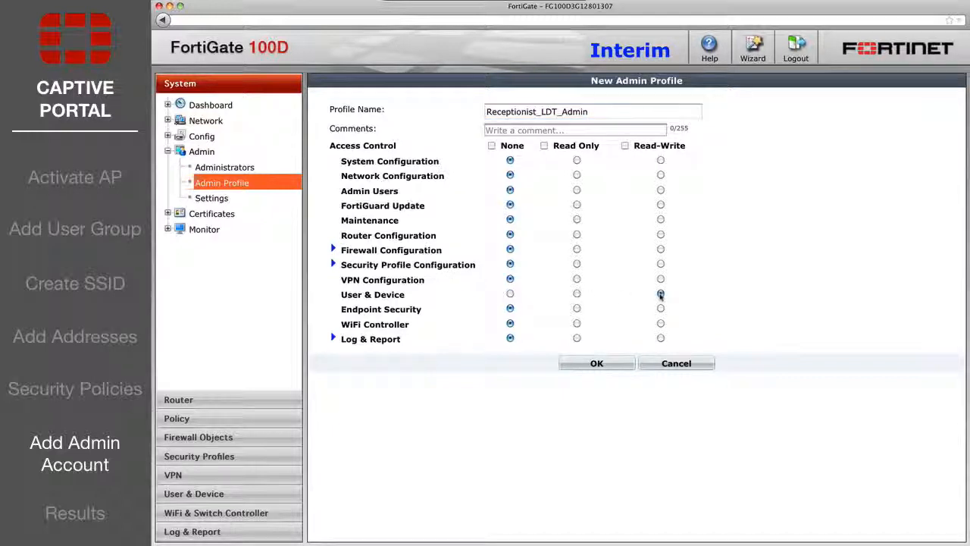
click(333, 339)
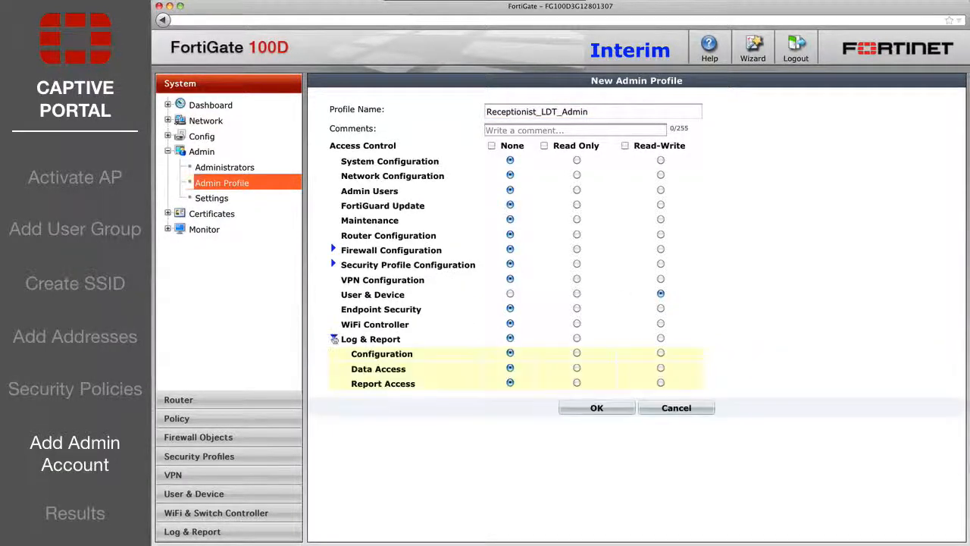
click(577, 368)
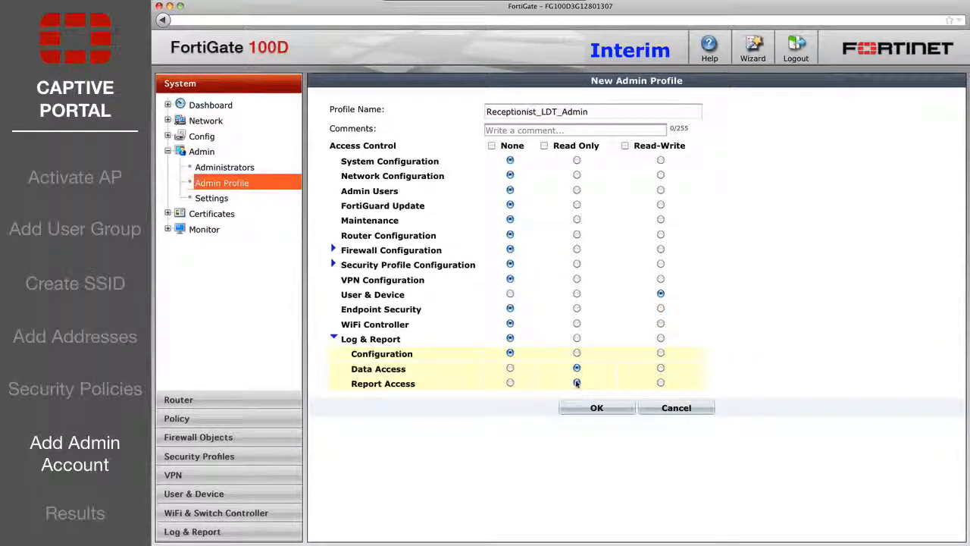
click(577, 410)
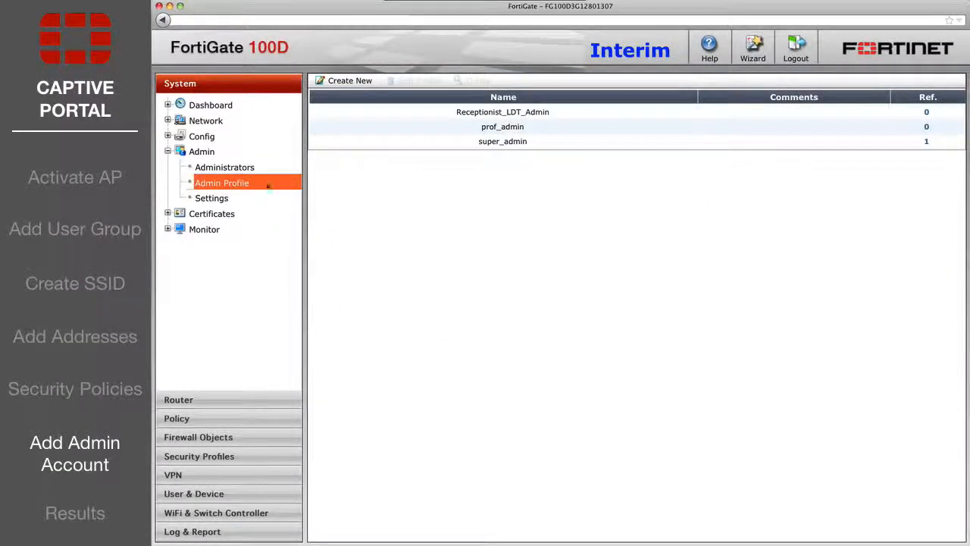
click(224, 168)
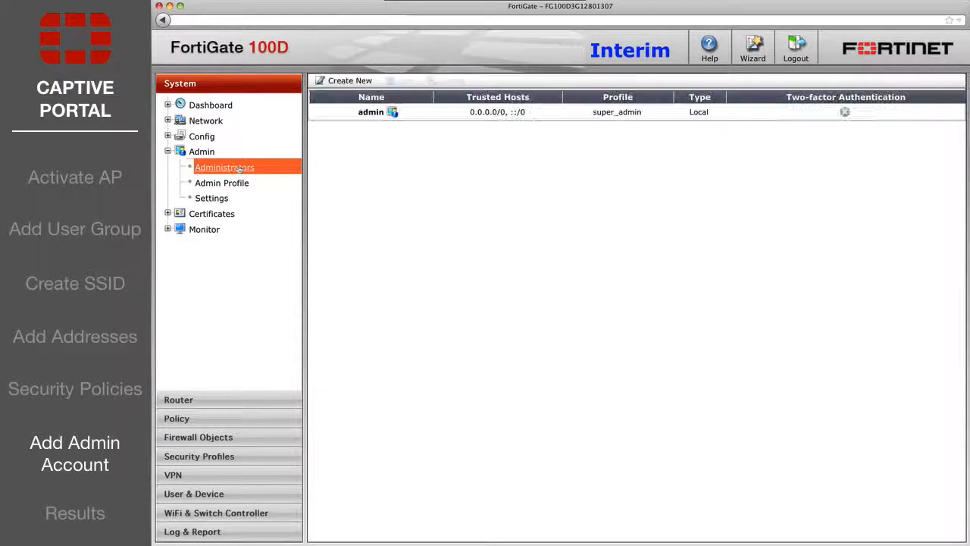
Create administrator 'Receptionist' with a password and the Receptionist_LDT_Admin profile.
click(362, 82)
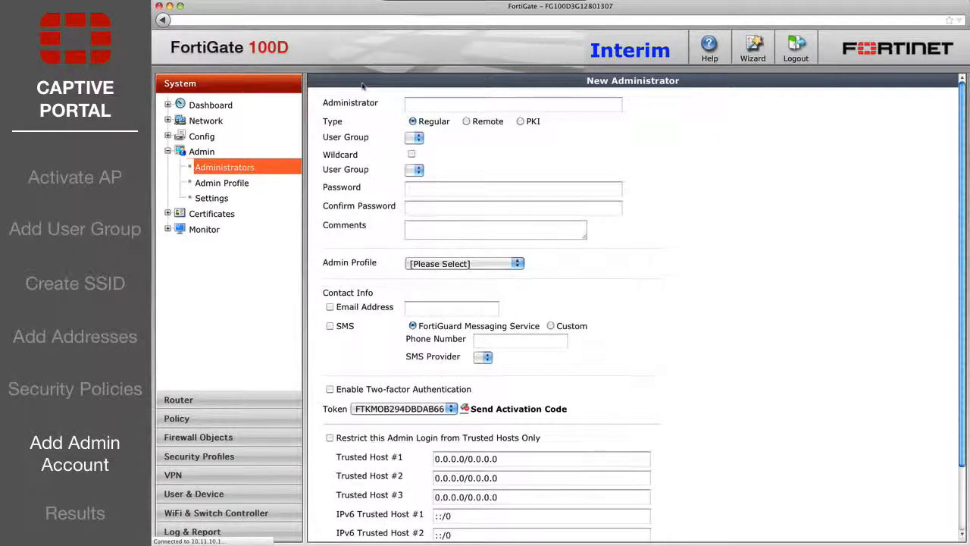
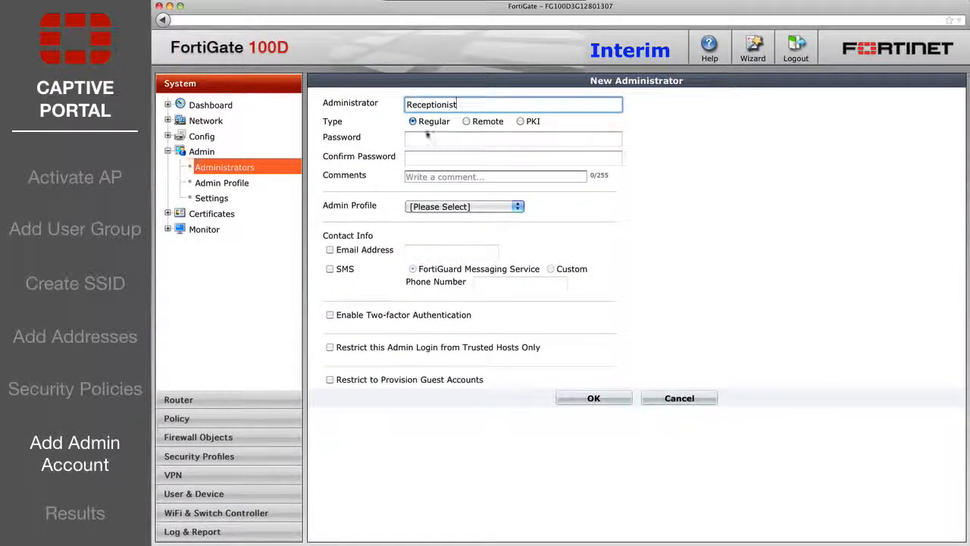
key(Tab)
key(Tab)
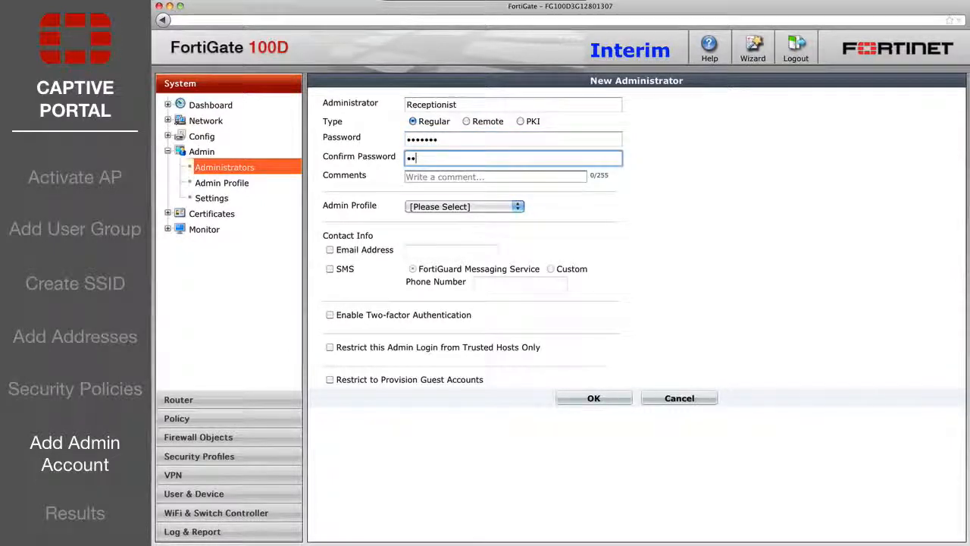
click(461, 206)
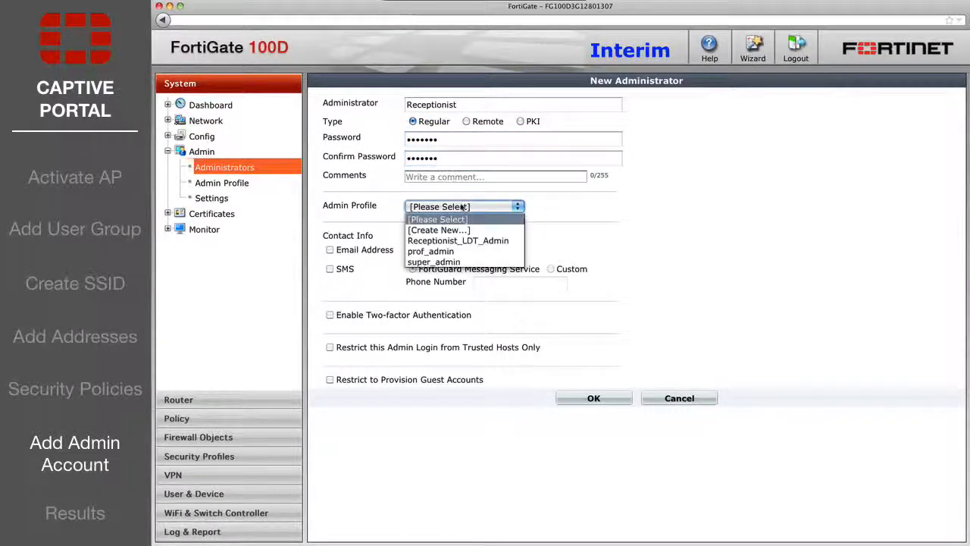
click(458, 241)
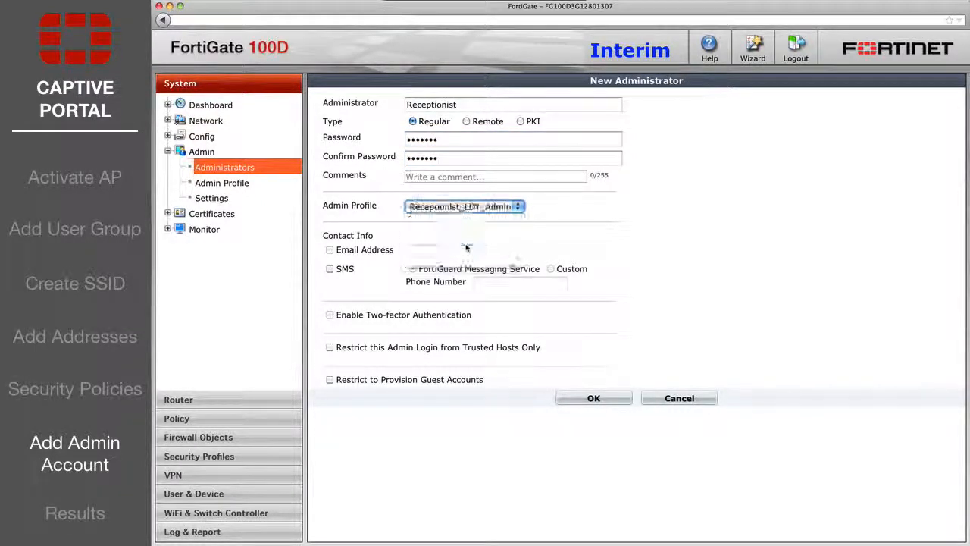
click(583, 398)
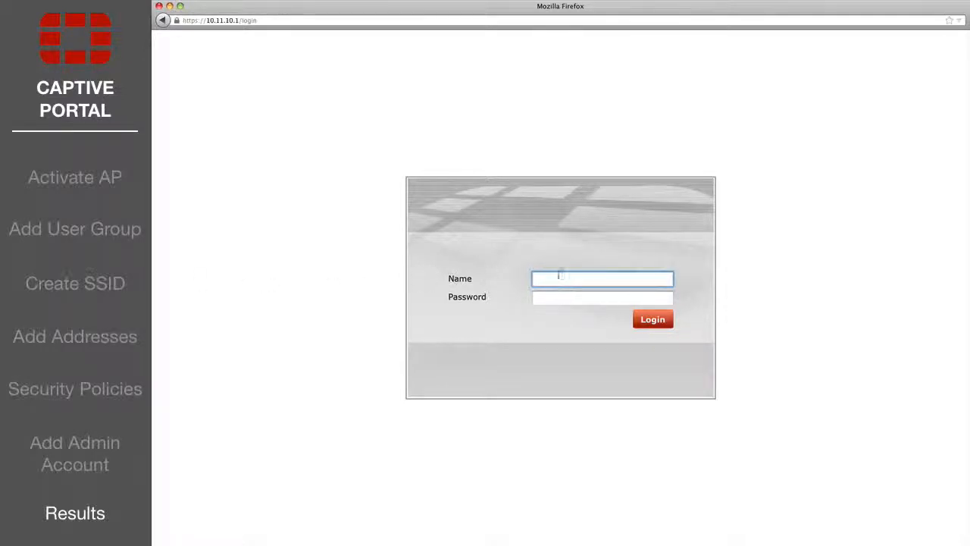
Log in with the receptionist's username and password, then go to User & Device > User > Guest Management.
text(tionist)
key(Tab)
text(p)
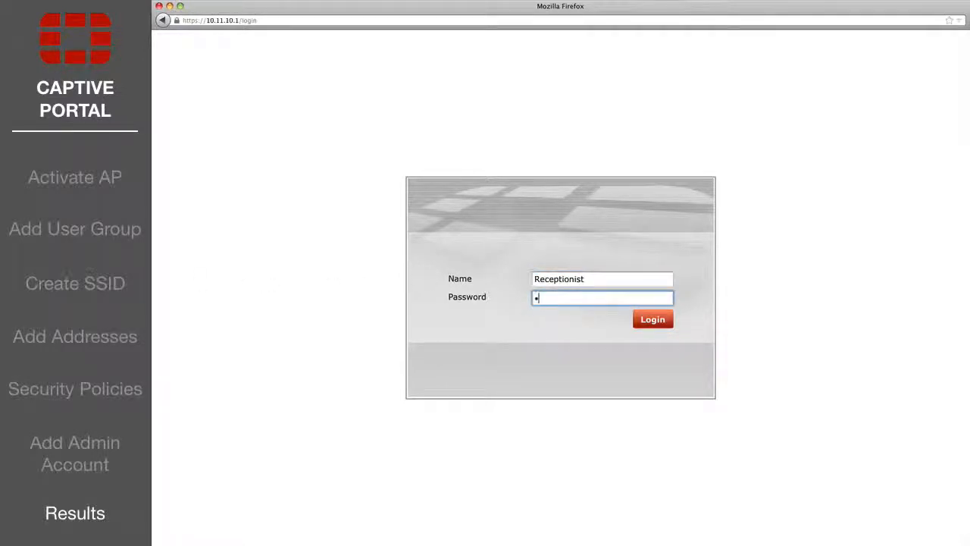
text(assword)
key(Return)
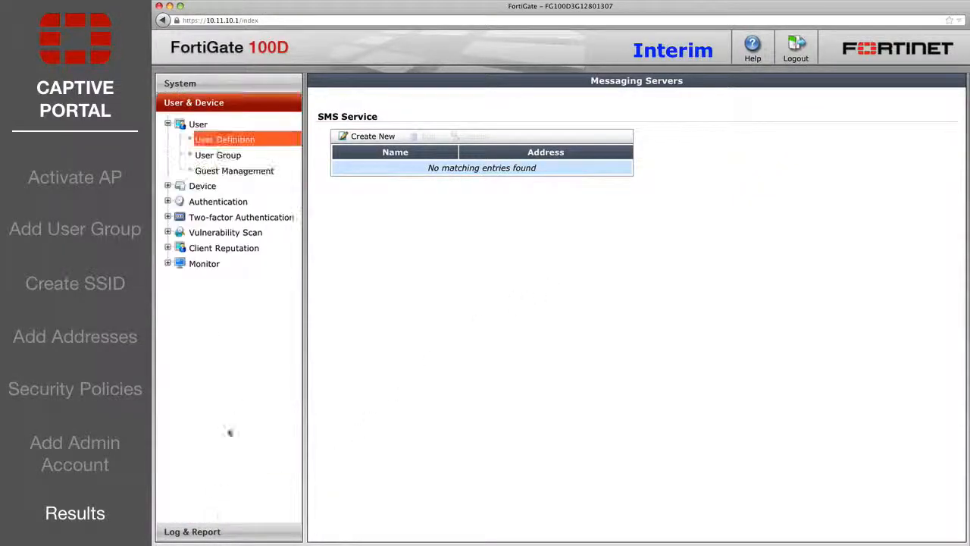
click(226, 171)
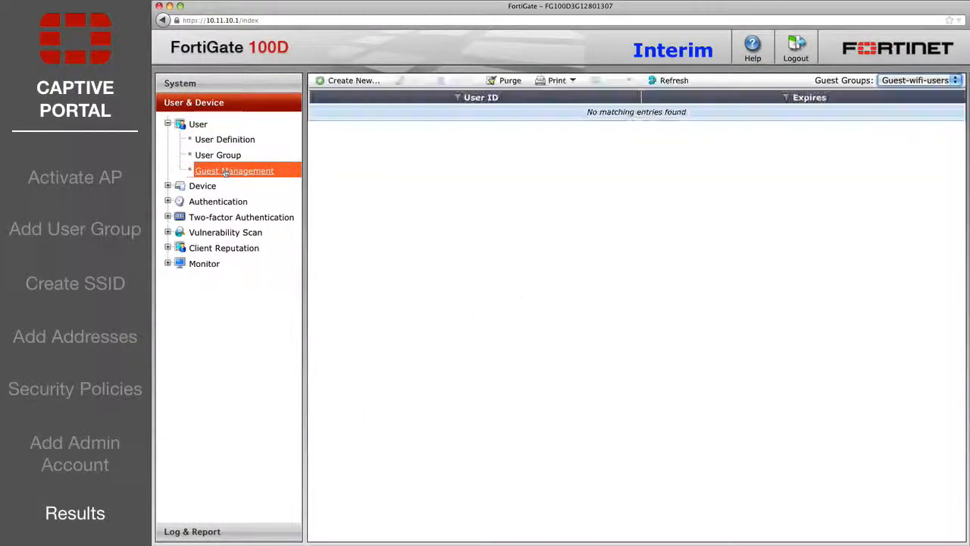
click(353, 81)
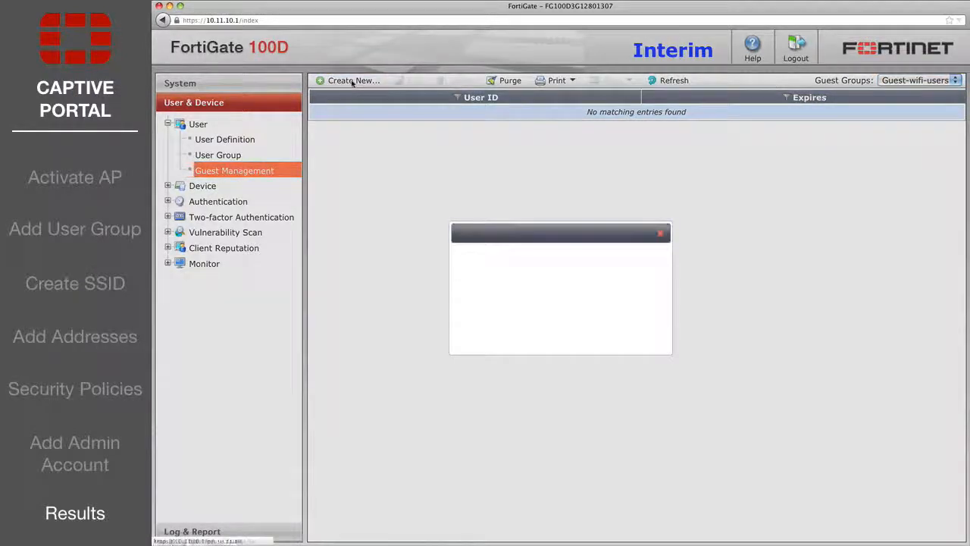
click(541, 287)
text(example@email.com)
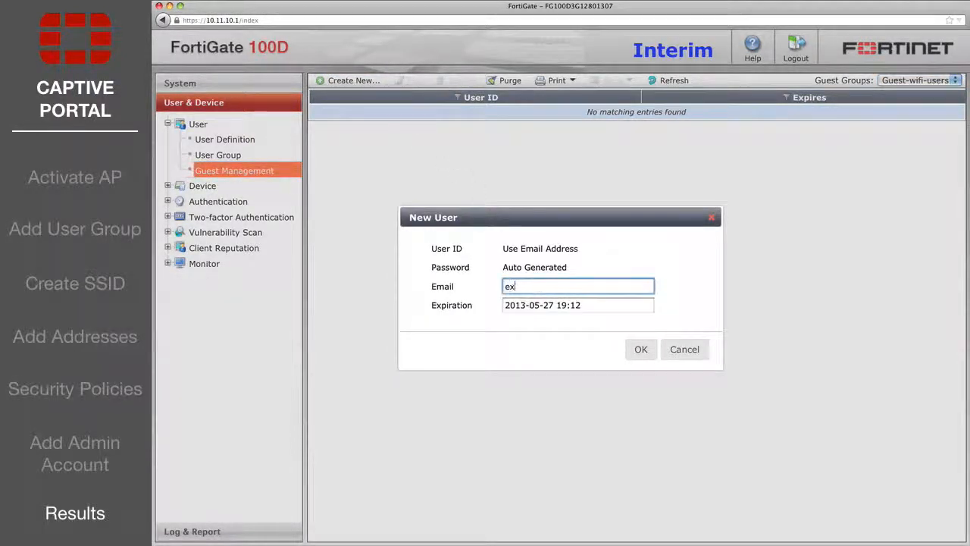
click(613, 305)
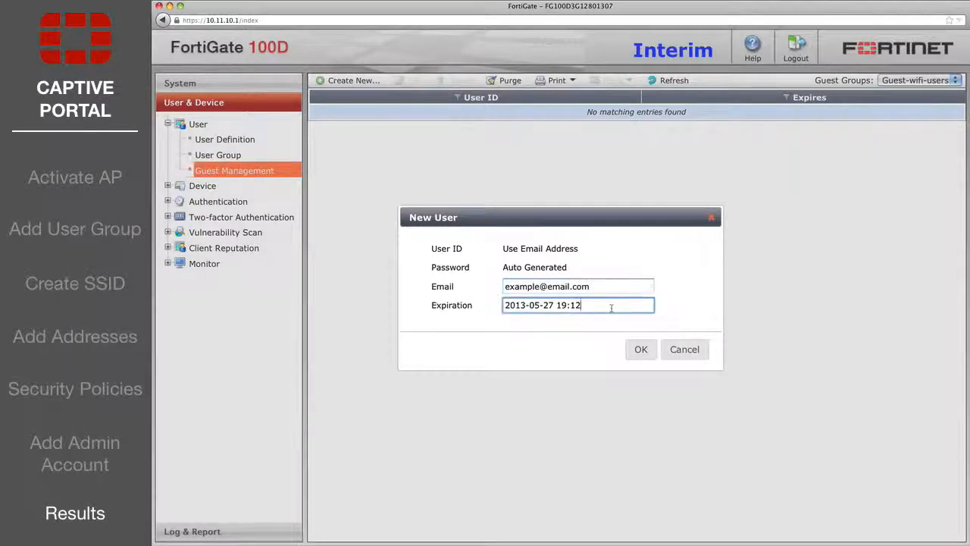
click(640, 350)
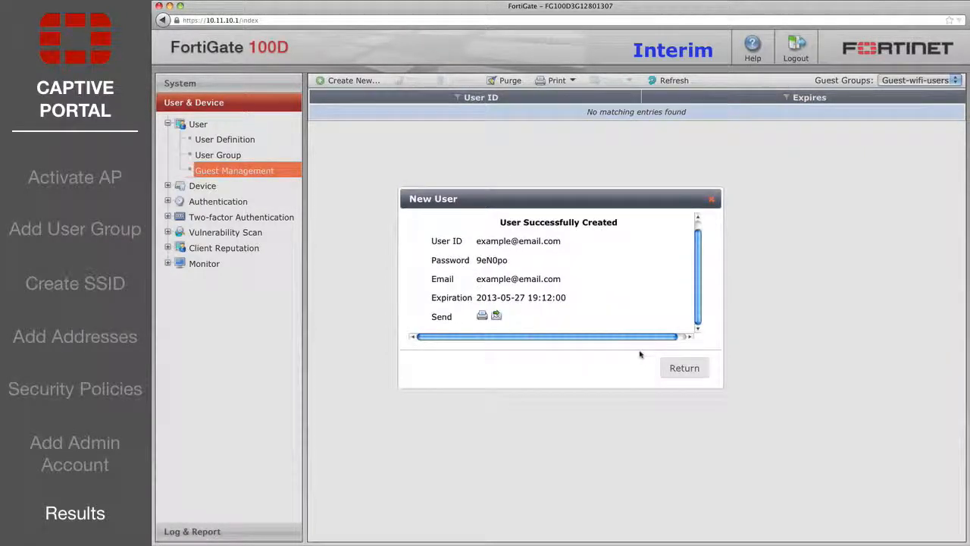